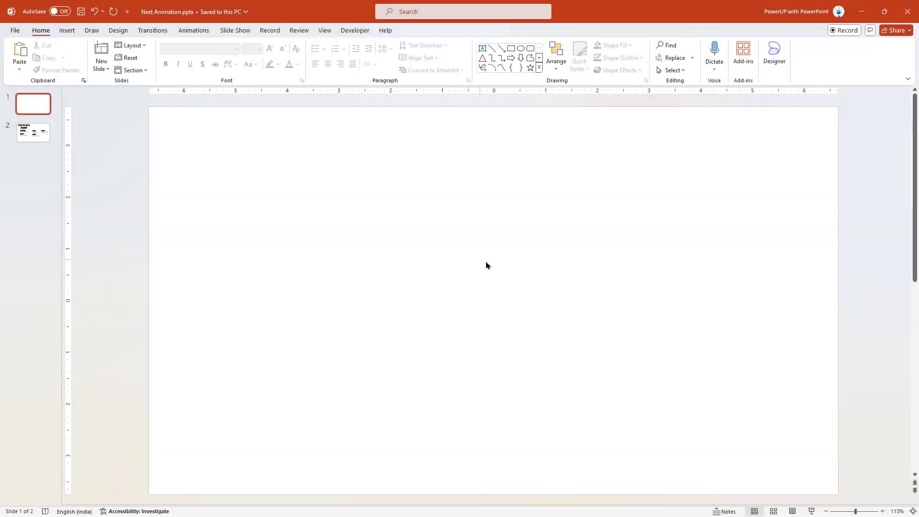
Insert the tomato plant picture from this device, shrink it, and move it to the slide's right half
{"action": "left_click", "coordinate": [326, 31]}
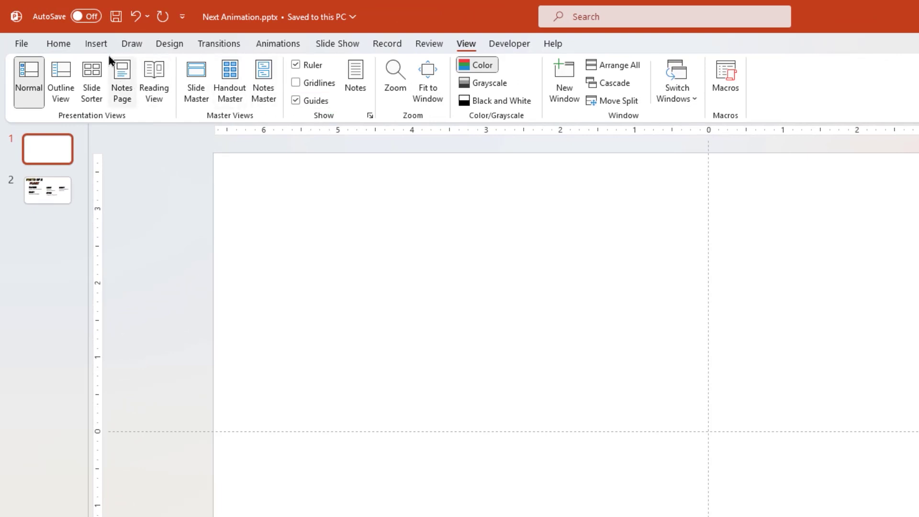
{"action": "left_click", "coordinate": [97, 44]}
{"action": "left_click", "coordinate": [109, 98]}
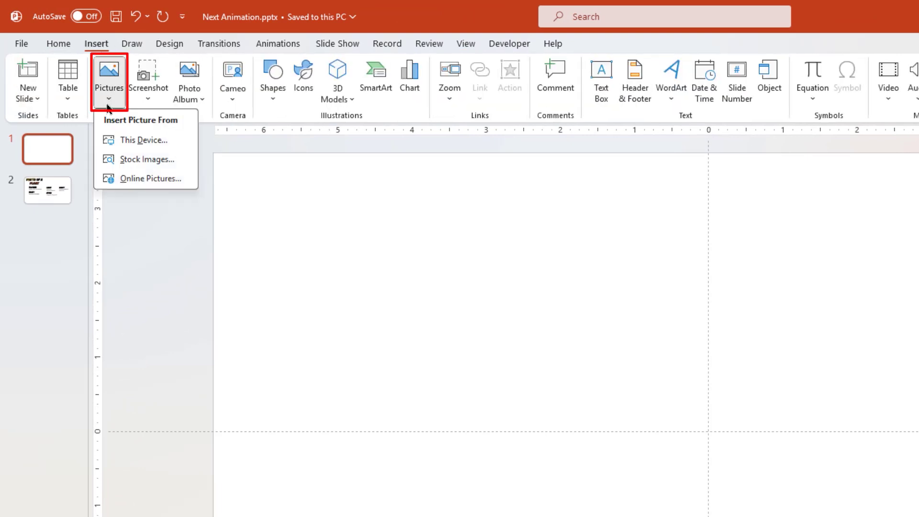
{"action": "left_click", "coordinate": [134, 139]}
{"action": "left_click", "coordinate": [100, 152]}
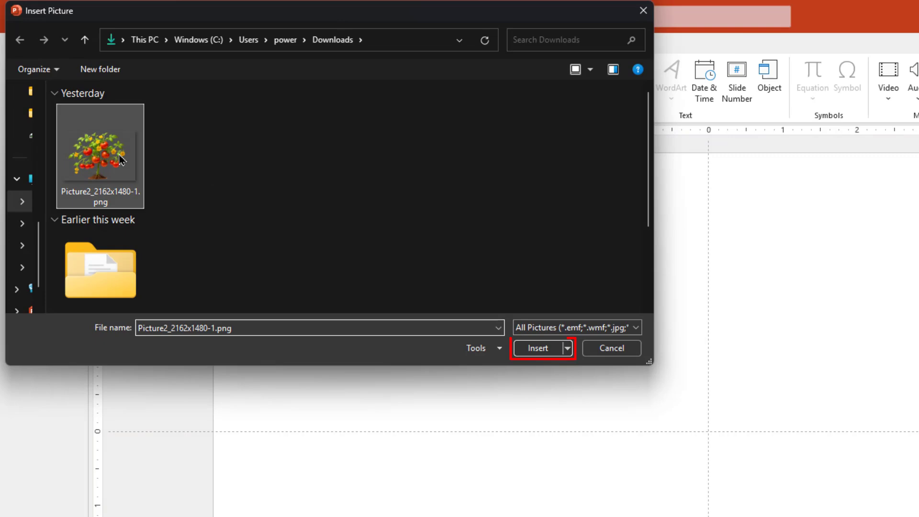
{"action": "left_click", "coordinate": [536, 348]}
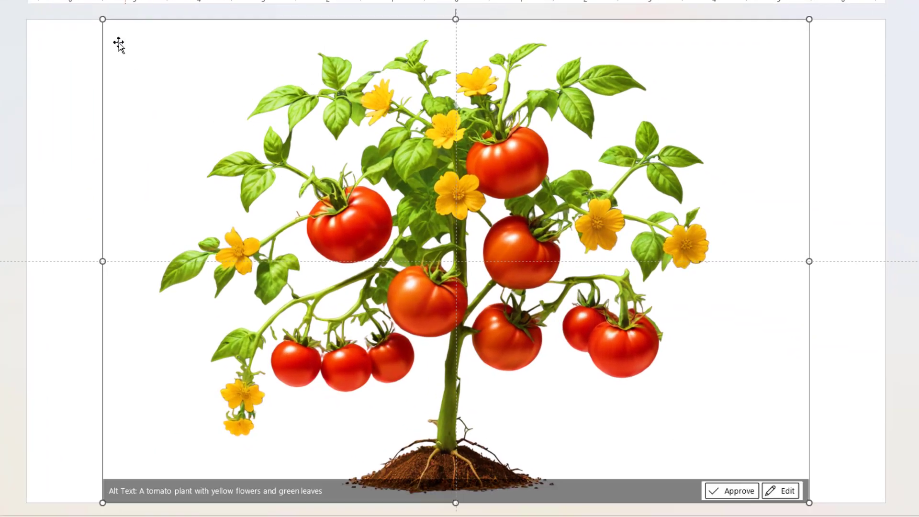
{"action": "left_click_drag", "start_coordinate": [134, 39], "coordinate": [245, 116]}
{"action": "left_click_drag", "start_coordinate": [454, 295], "coordinate": [617, 286]}
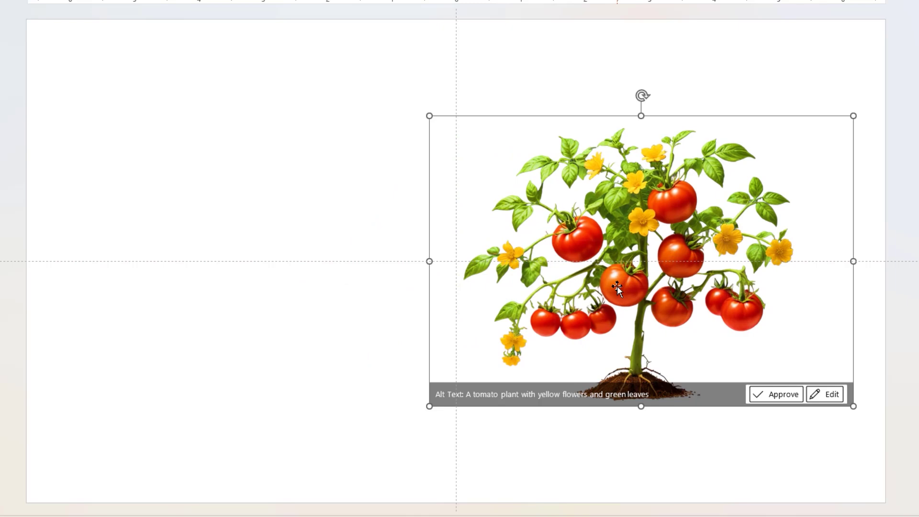
Move the PARTS OF A PLANT title from slide 2 onto the first slide
{"action": "left_click", "coordinate": [47, 74]}
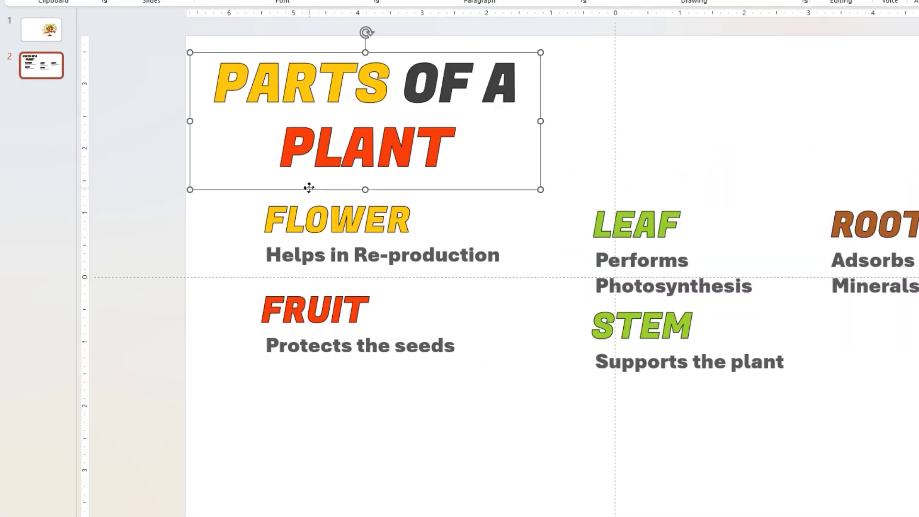
{"action": "key", "text": "Up"}
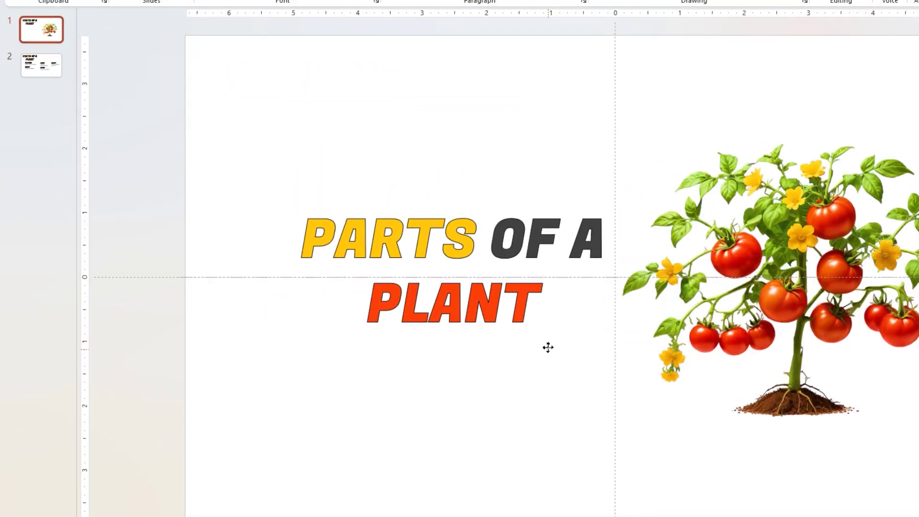
{"action": "left_click", "coordinate": [547, 336]}
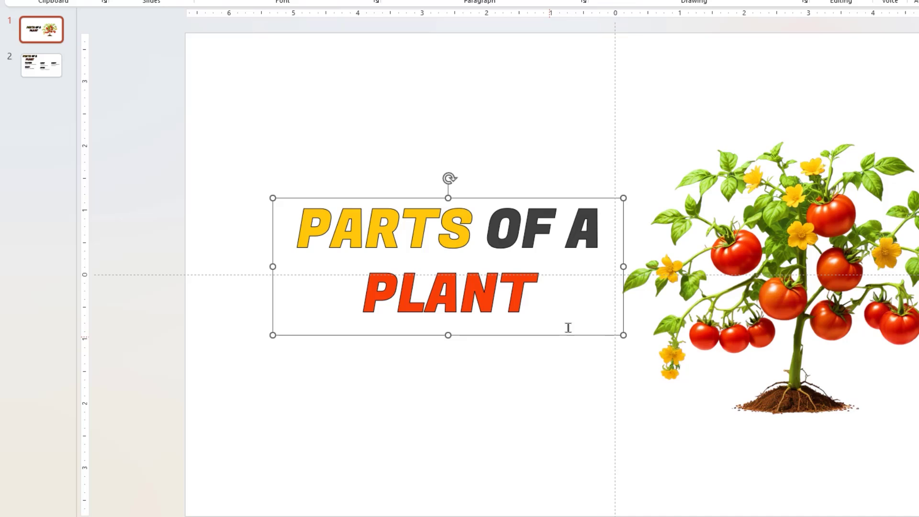
Select the tomato picture and show the Selection Pane listing the slide's objects
{"action": "left_click", "coordinate": [578, 146]}
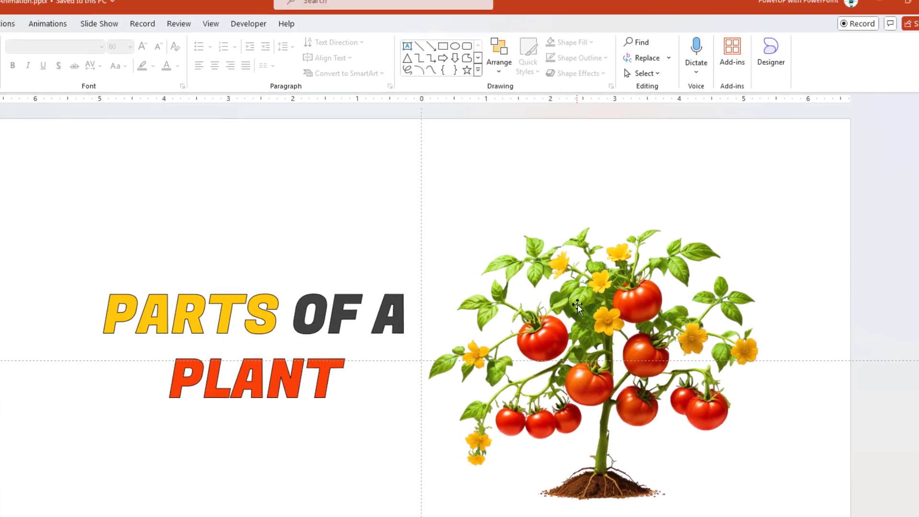
{"action": "left_click", "coordinate": [578, 304]}
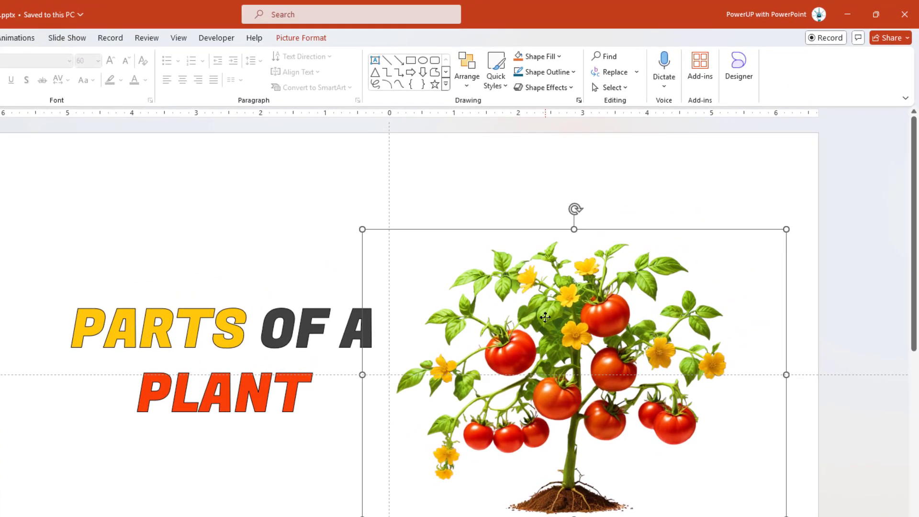
{"action": "left_click", "coordinate": [297, 39]}
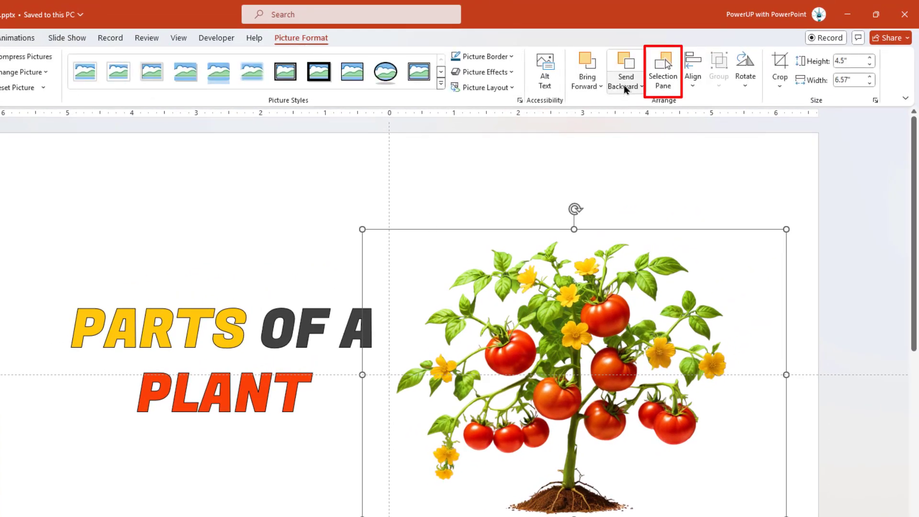
{"action": "left_click", "coordinate": [663, 80]}
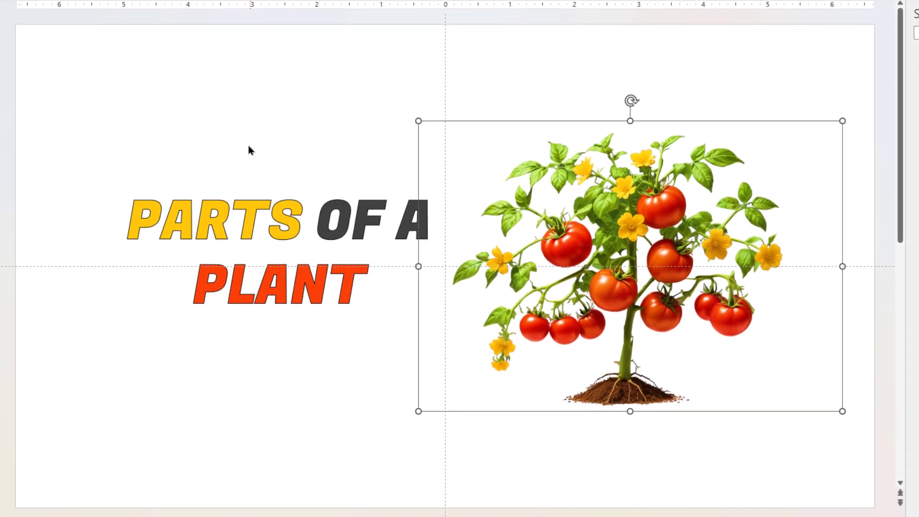
{"action": "left_click", "coordinate": [111, 255]}
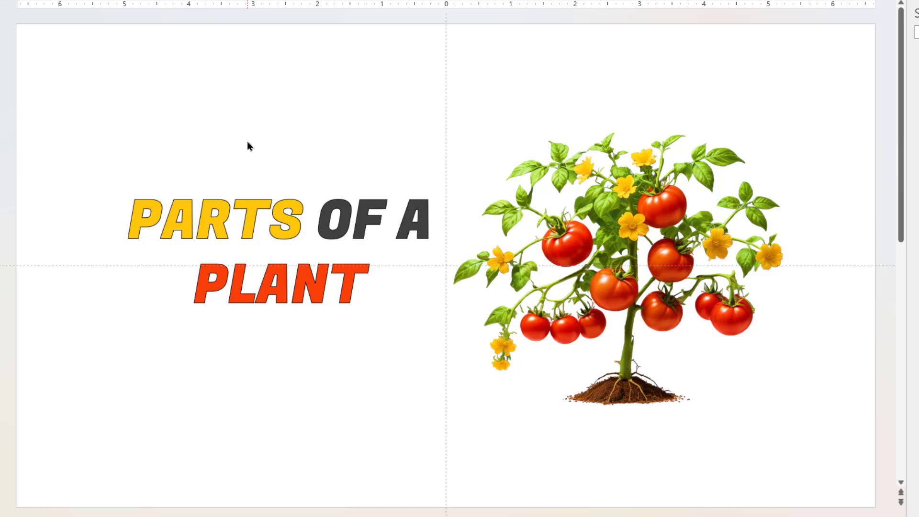
Duplicate the first slide, delete the copy's title, then centre and enlarge the tomato picture
{"action": "right_click", "coordinate": [40, 42]}
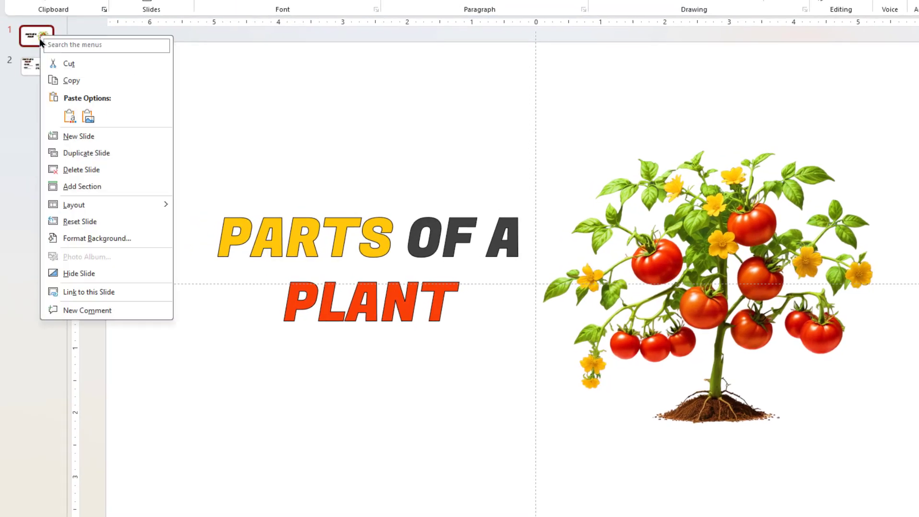
{"action": "left_click", "coordinate": [84, 153]}
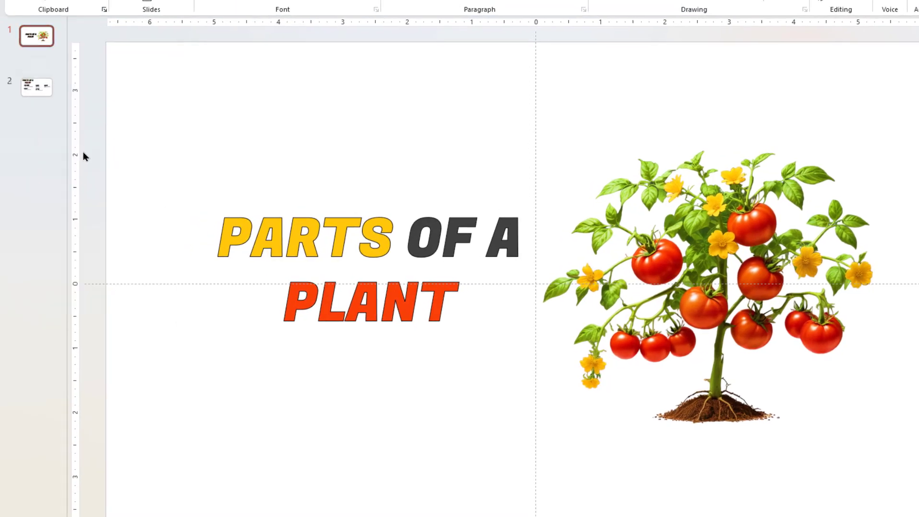
{"action": "left_click", "coordinate": [316, 211]}
{"action": "key", "text": "Delete"}
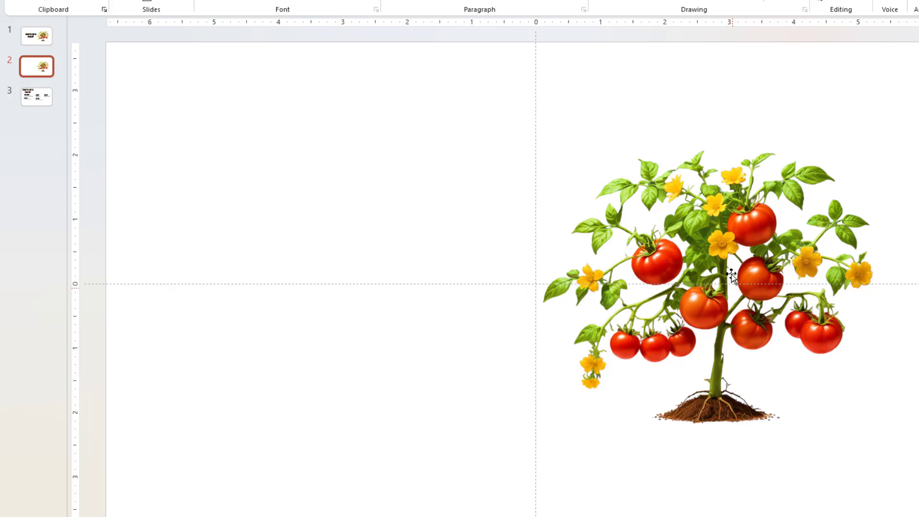
{"action": "left_click_drag", "start_coordinate": [732, 274], "coordinate": [543, 262]}
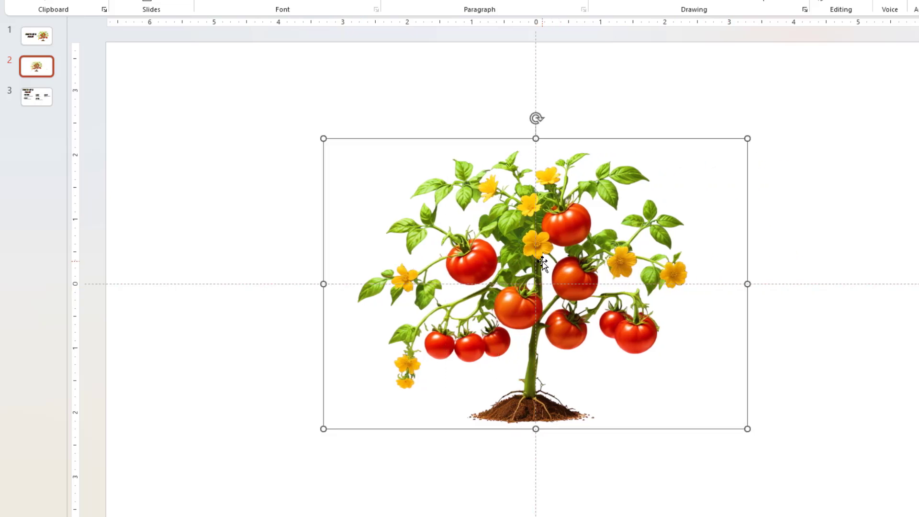
{"action": "left_click_drag", "start_coordinate": [745, 434], "coordinate": [831, 479]}
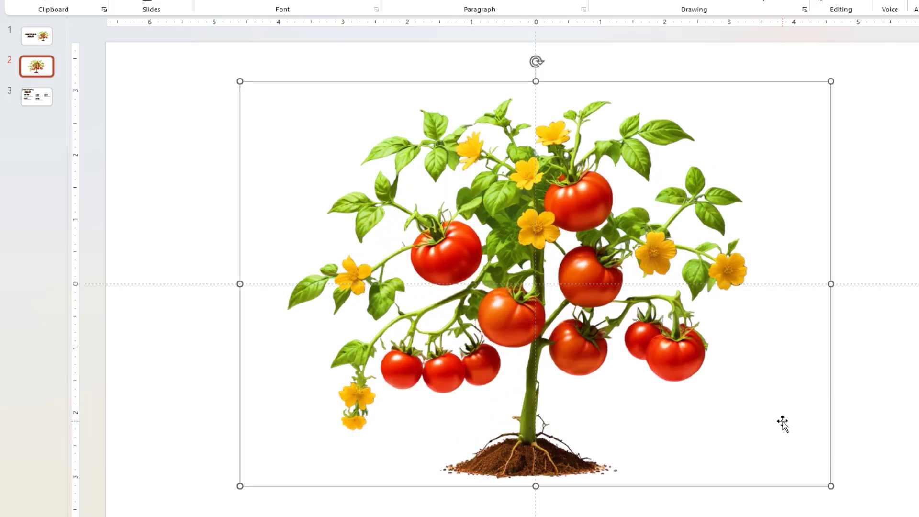
Duplicate the tomato picture, make the copy Grayscale, stack it over the original, and name it Grey
{"action": "key", "text": "ctrl+d"}
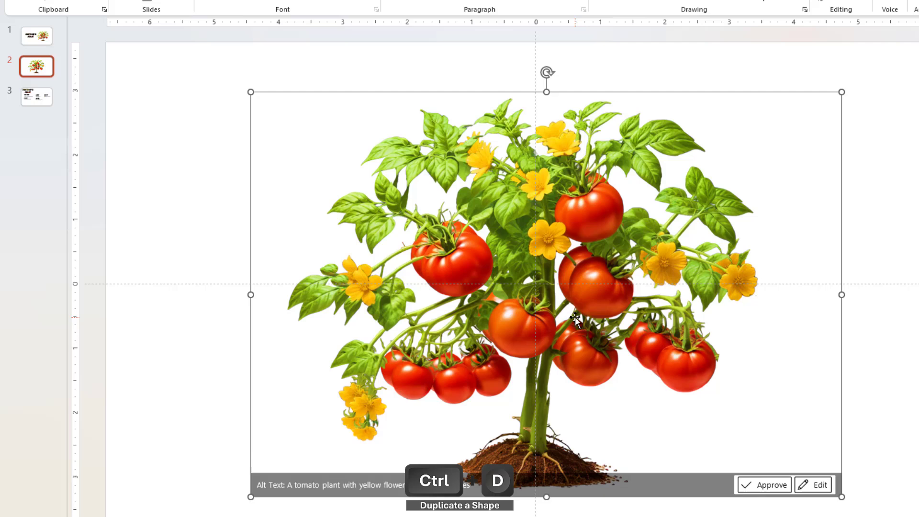
{"action": "left_click_drag", "start_coordinate": [579, 220], "coordinate": [459, 209]}
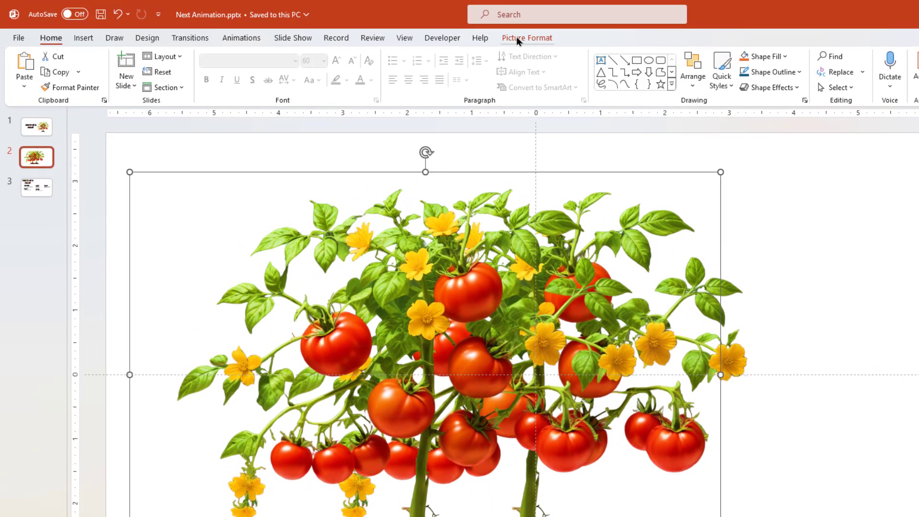
{"action": "left_click", "coordinate": [518, 26]}
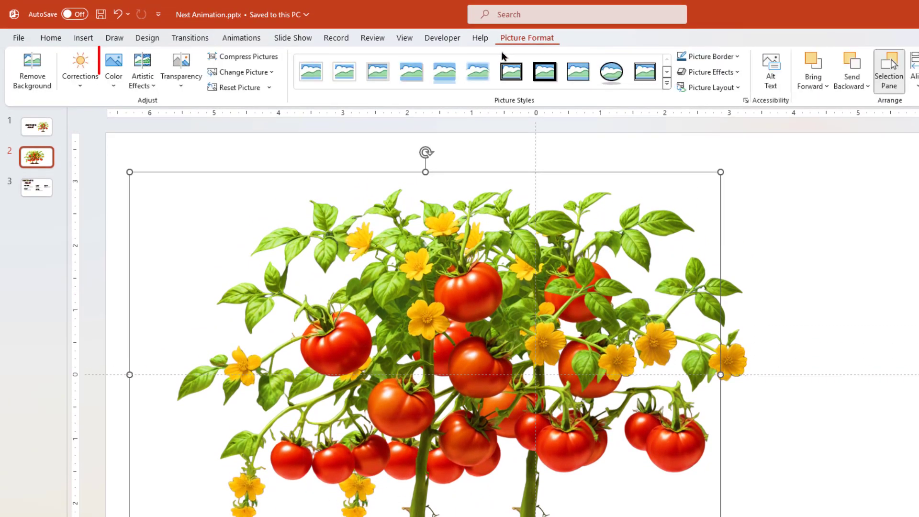
{"action": "left_click", "coordinate": [114, 89]}
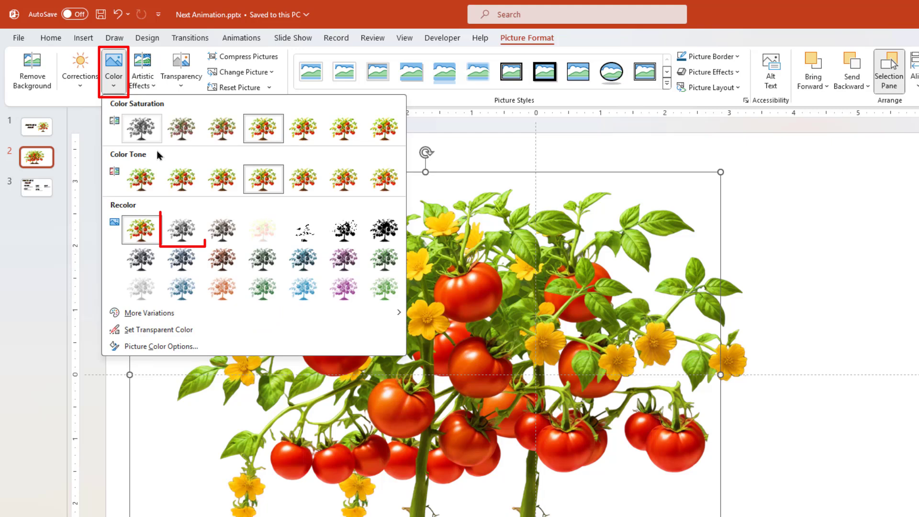
{"action": "left_click", "coordinate": [182, 231]}
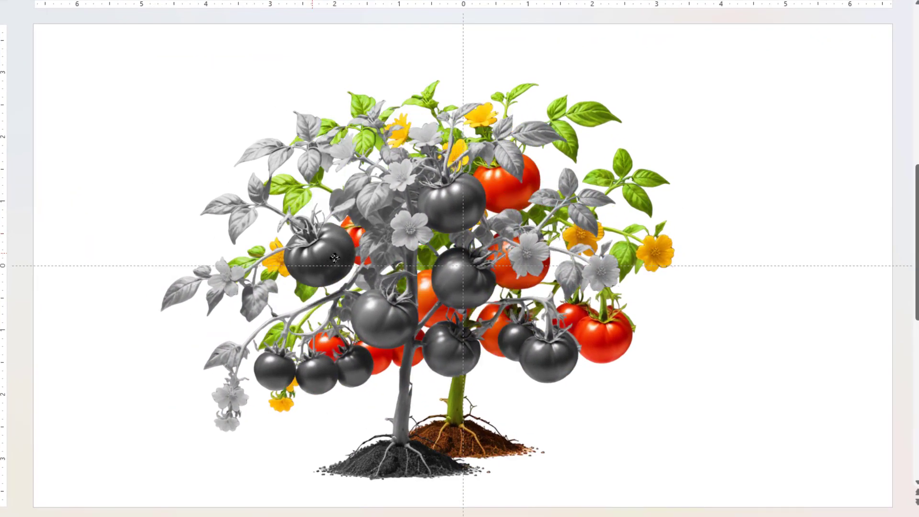
{"action": "left_click_drag", "start_coordinate": [335, 258], "coordinate": [369, 235]}
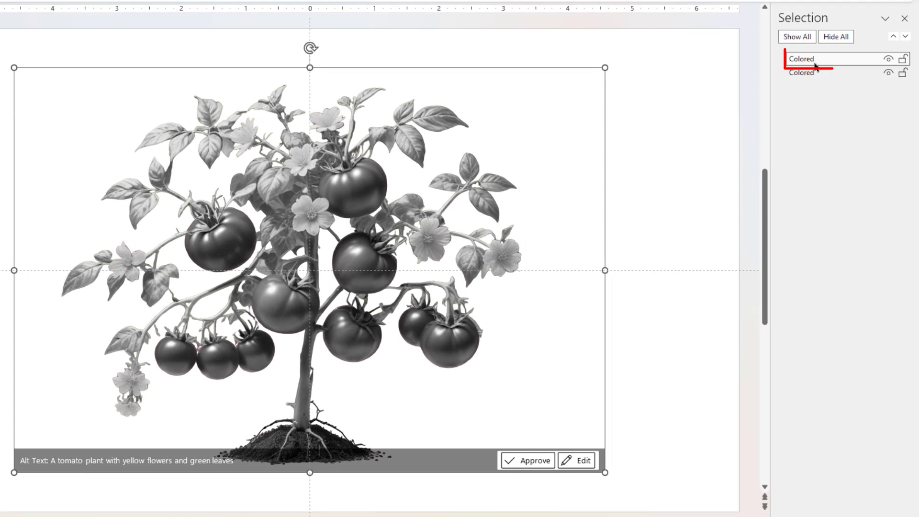
{"action": "double_click", "coordinate": [810, 59]}
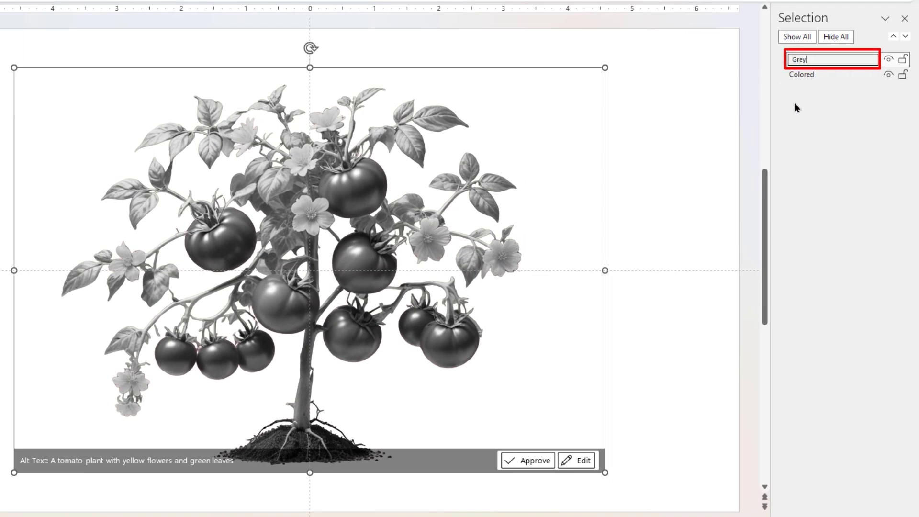
{"action": "key", "text": "Return"}
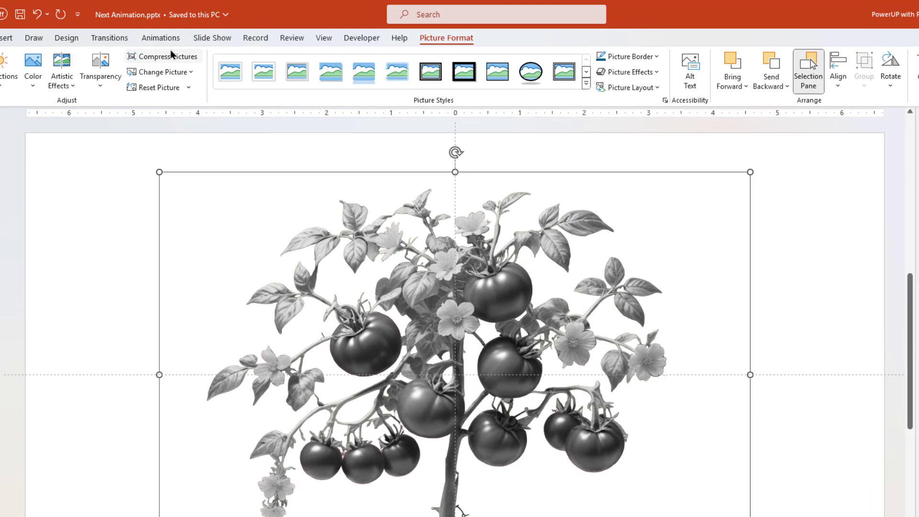
Give the Grey picture an Appear entrance animation starting After Previous
{"action": "left_click", "coordinate": [163, 39]}
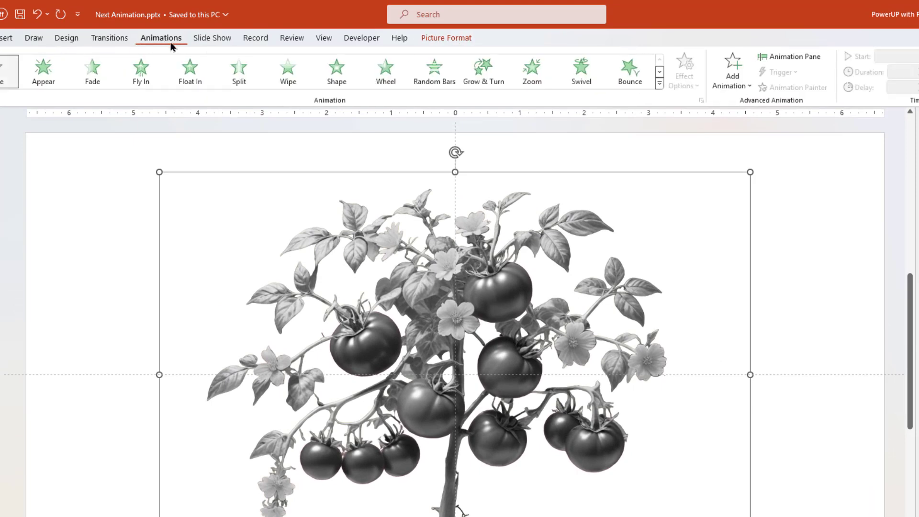
{"action": "left_click", "coordinate": [781, 58]}
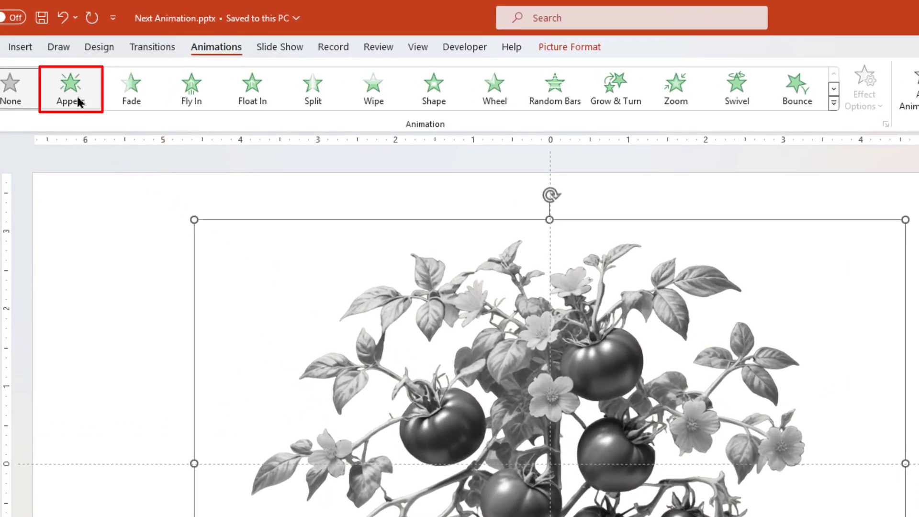
{"action": "left_click", "coordinate": [76, 100]}
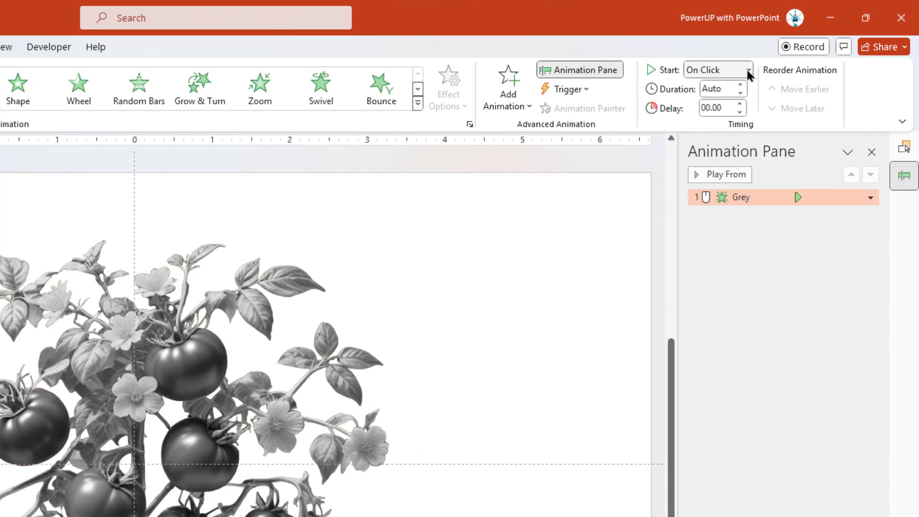
{"action": "left_click", "coordinate": [748, 70]}
{"action": "left_click", "coordinate": [722, 116]}
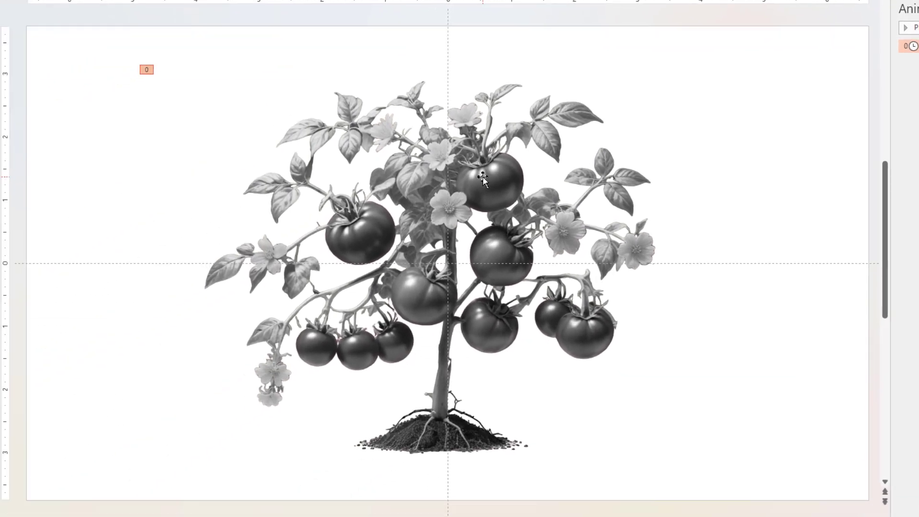
Send the greyscale picture to the back, behind the colour tomato
{"action": "right_click", "coordinate": [190, 346]}
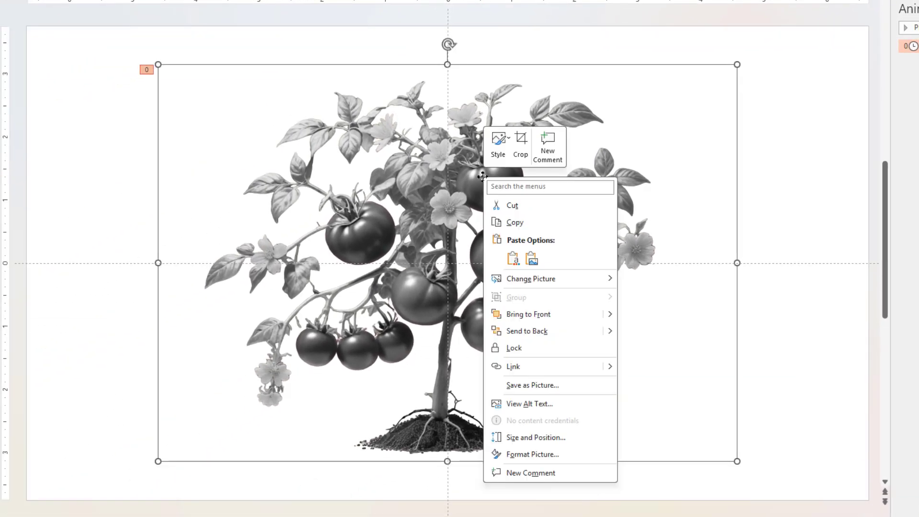
{"action": "left_click", "coordinate": [521, 332]}
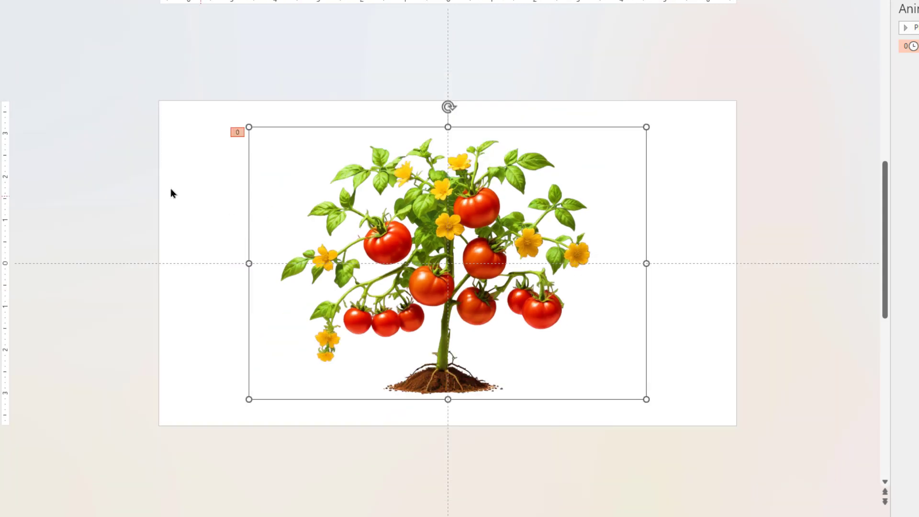
{"action": "left_click", "coordinate": [145, 179]}
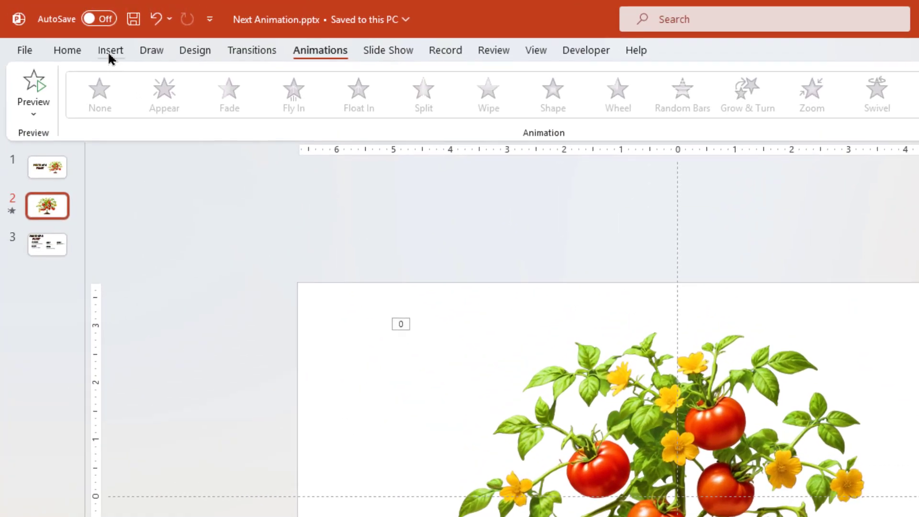
Insert an L-Shape, thin its arms, and size it to 0.5" high and 0.5" wide
{"action": "left_click", "coordinate": [110, 52]}
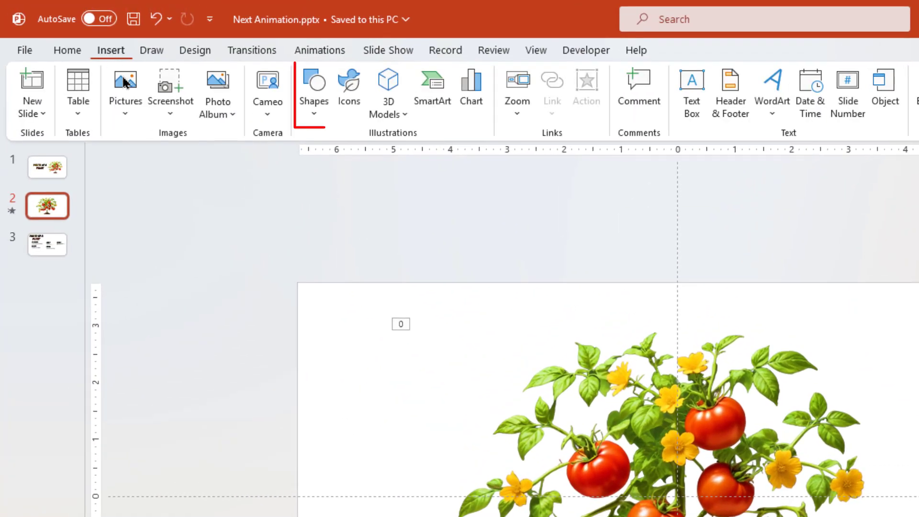
{"action": "left_click", "coordinate": [316, 111]}
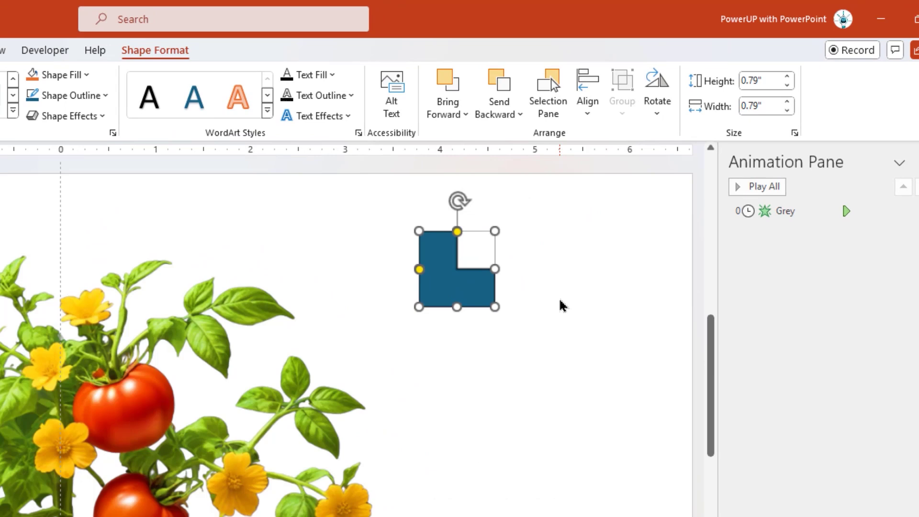
{"action": "left_click_drag", "start_coordinate": [420, 269], "coordinate": [421, 285]}
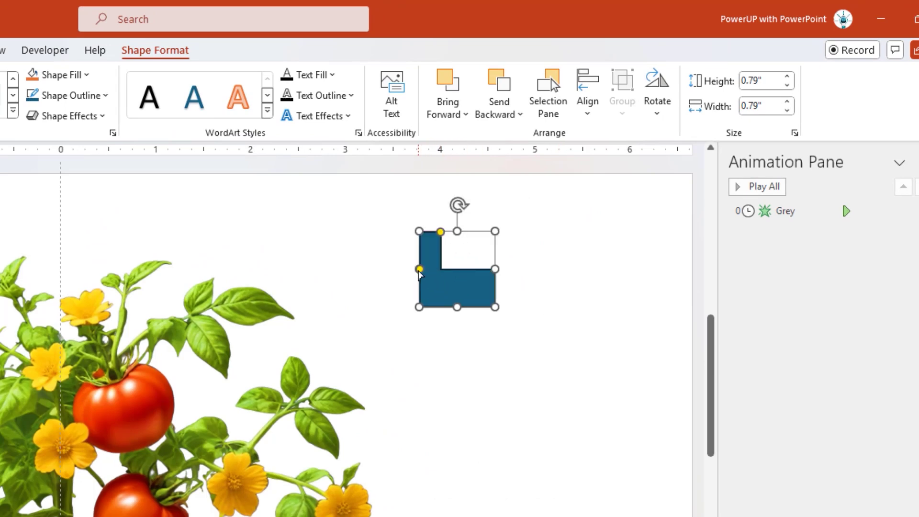
{"action": "left_click", "coordinate": [787, 110]}
{"action": "left_click", "coordinate": [787, 111]}
{"action": "left_click", "coordinate": [788, 111]}
{"action": "left_click", "coordinate": [787, 85]}
{"action": "left_click", "coordinate": [787, 85]}
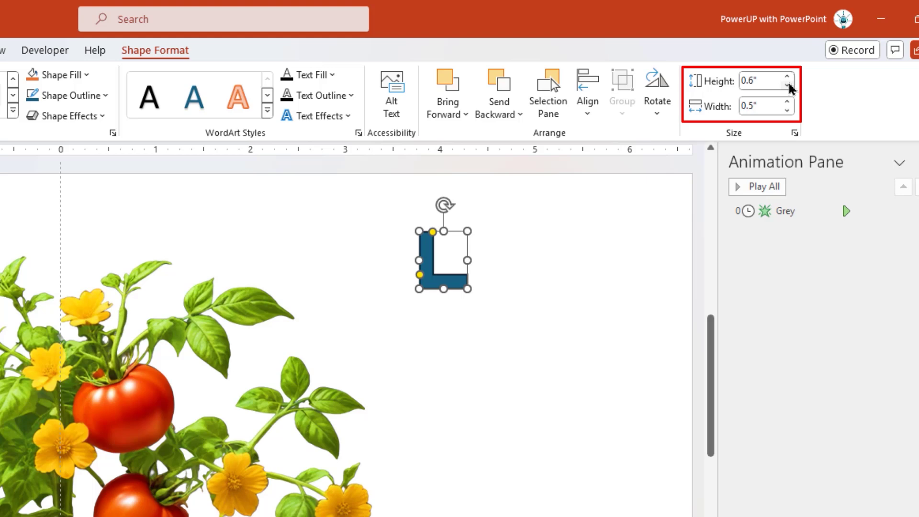
{"action": "left_click", "coordinate": [787, 85]}
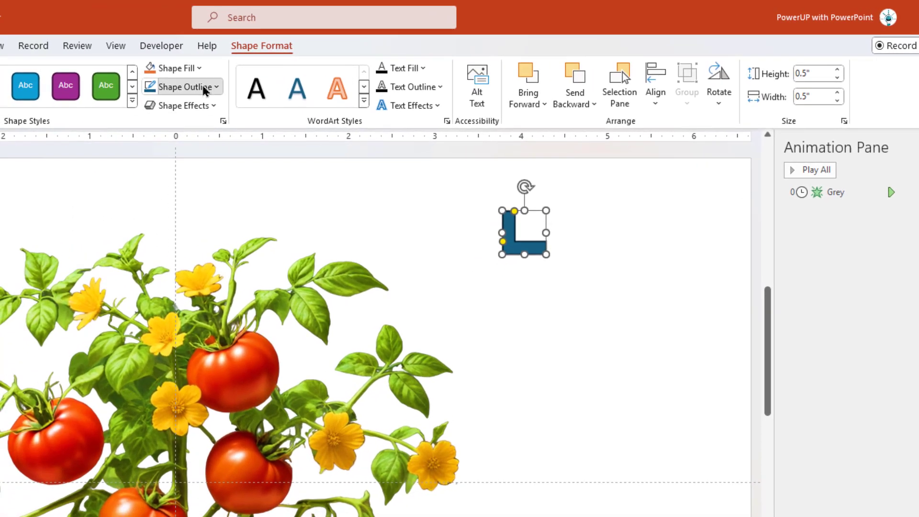
Remove the L-shape's outline and fill it red
{"action": "left_click", "coordinate": [115, 94]}
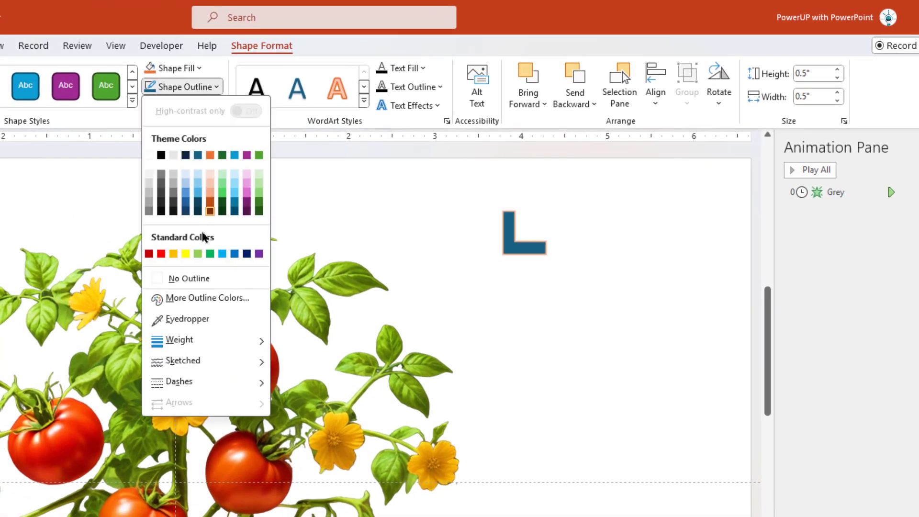
{"action": "left_click", "coordinate": [181, 281]}
{"action": "left_click", "coordinate": [199, 70]}
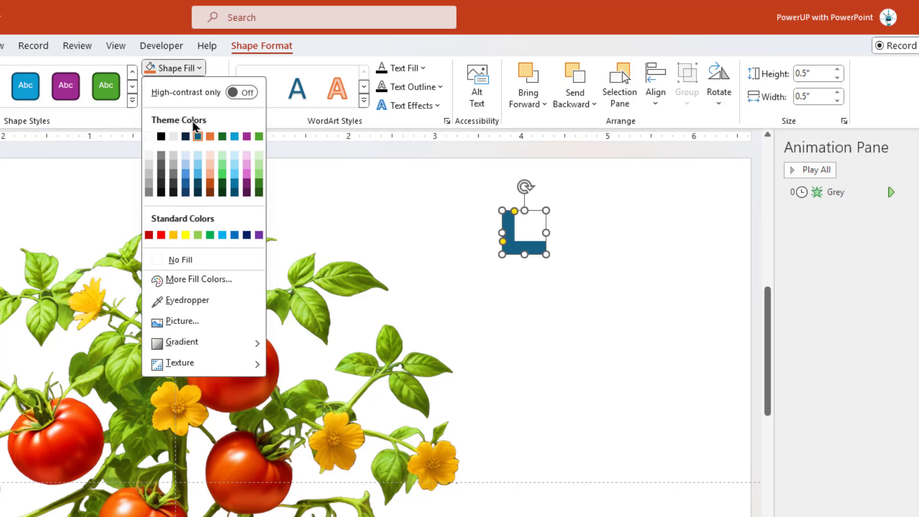
{"action": "left_click", "coordinate": [162, 234]}
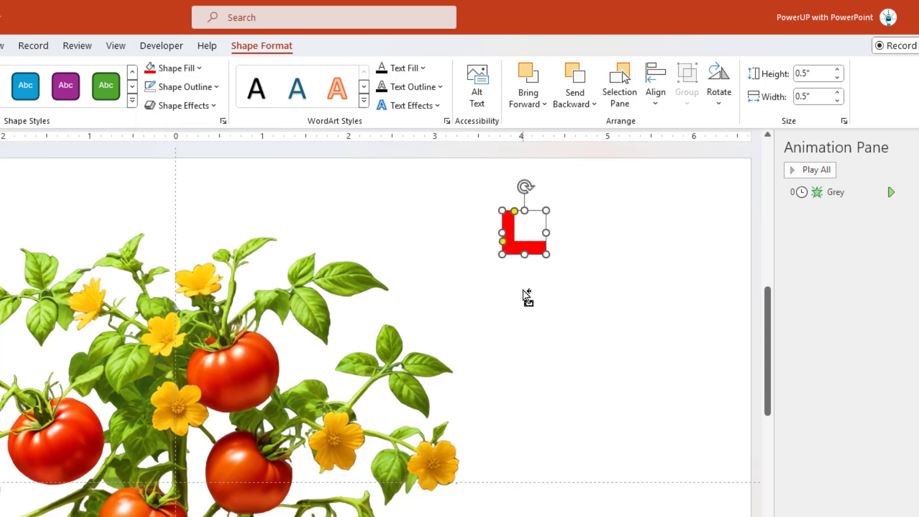
Rotate the red L into a bracket and place it at the slide's top-right corner
{"action": "left_click_drag", "start_coordinate": [550, 189], "coordinate": [548, 283]}
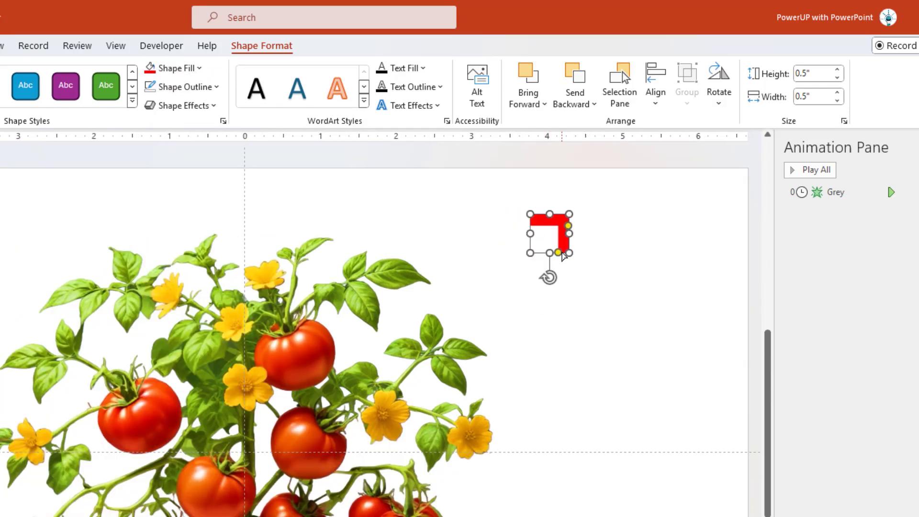
{"action": "left_click_drag", "start_coordinate": [570, 237], "coordinate": [748, 183]}
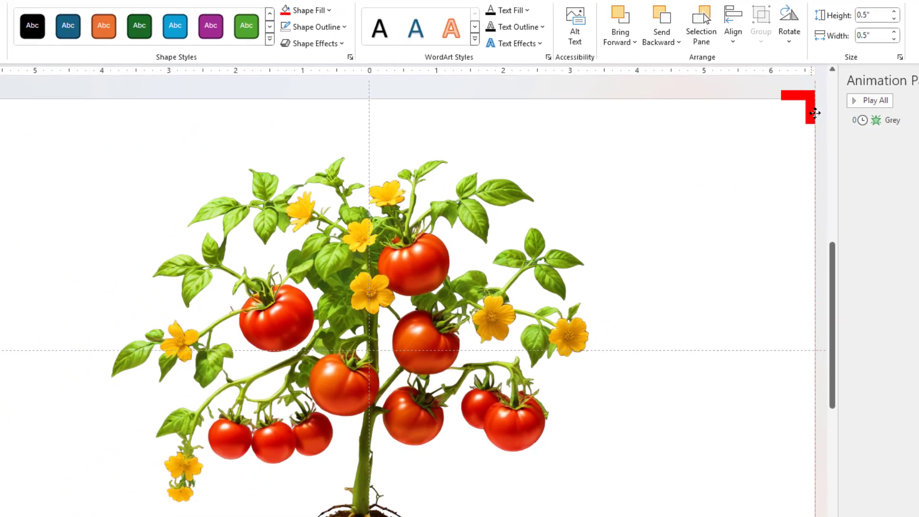
{"action": "left_click_drag", "start_coordinate": [815, 113], "coordinate": [821, 115]}
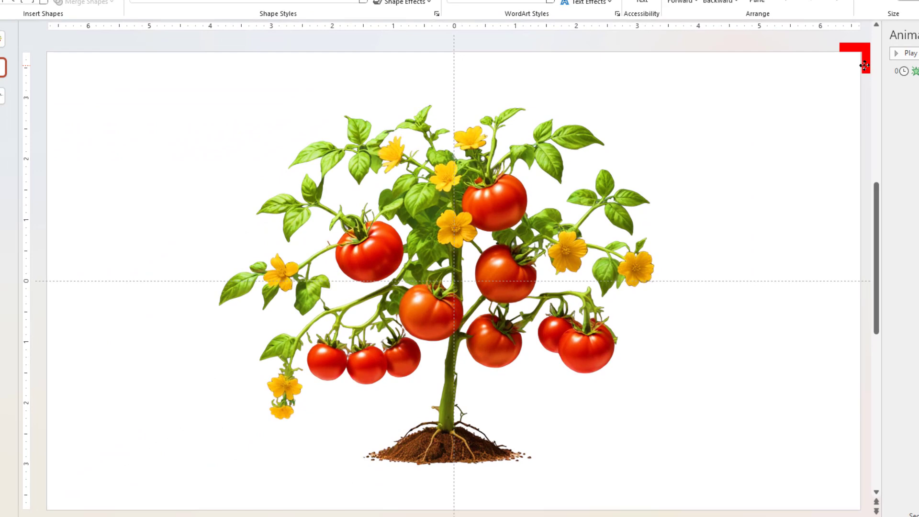
{"action": "left_click_drag", "start_coordinate": [864, 65], "coordinate": [831, 434]}
Copy the red L bracket to the bottom-right and bottom-left corners
{"action": "scroll", "coordinate": [862, 67], "scroll_direction": "down", "scroll_amount": 1}
{"action": "left_click_drag", "start_coordinate": [821, 465], "coordinate": [82, 451]}
{"action": "scroll", "coordinate": [79, 492], "scroll_direction": "up", "scroll_amount": 5}
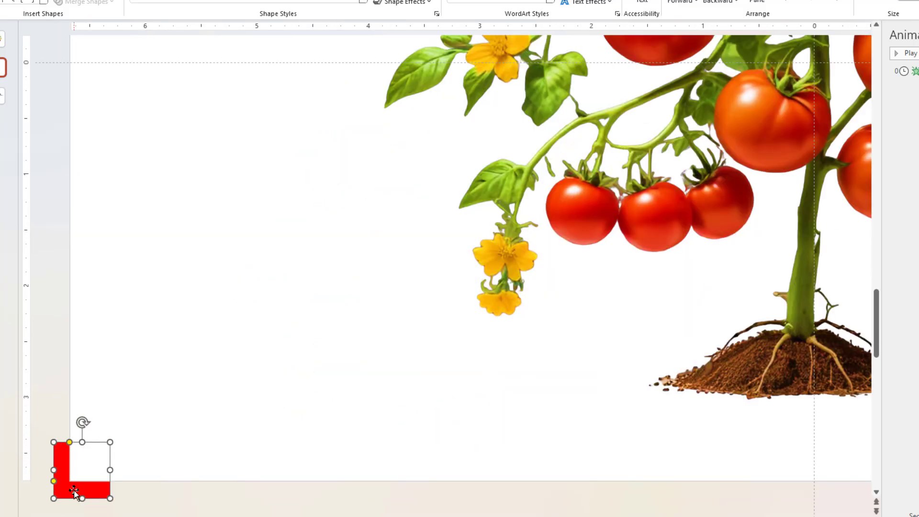
{"action": "left_click_drag", "start_coordinate": [74, 488], "coordinate": [120, 78]}
{"action": "scroll", "coordinate": [108, 486], "scroll_direction": "down", "scroll_amount": 5}
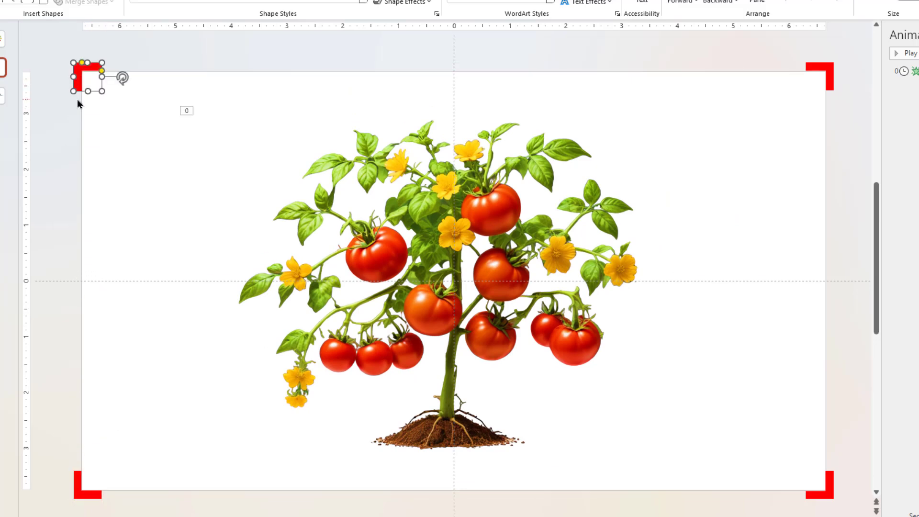
Duplicate slide 2 to create a new copy of the tomato slide
{"action": "left_click", "coordinate": [82, 123]}
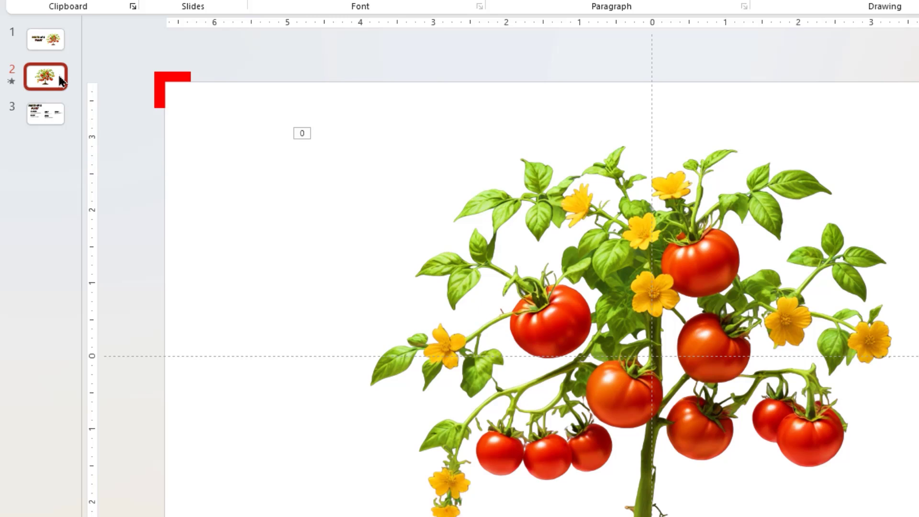
{"action": "right_click", "coordinate": [61, 81]}
{"action": "left_click", "coordinate": [134, 223]}
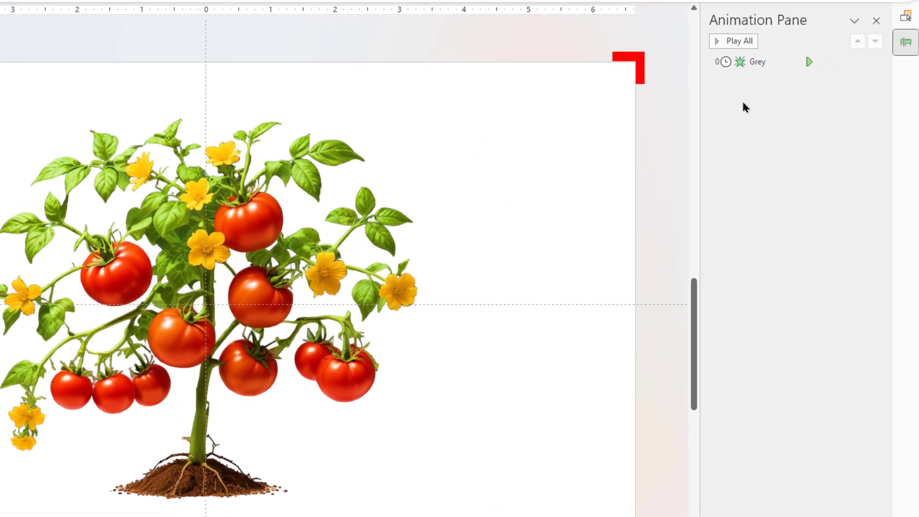
Remove the Grey picture's animation from the new slide
{"action": "left_click", "coordinate": [757, 63]}
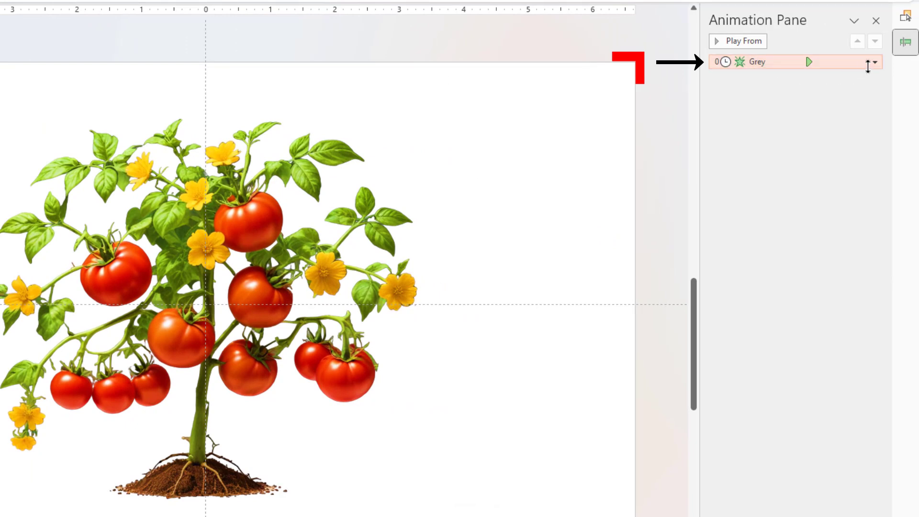
{"action": "left_click", "coordinate": [874, 62]}
{"action": "left_click", "coordinate": [806, 175]}
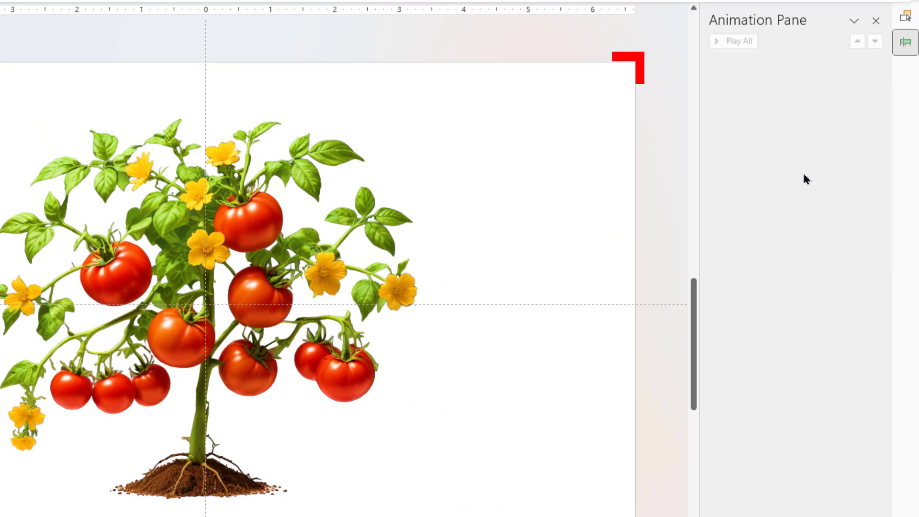
Select the tomato plant picture and show the slide's object list
{"action": "left_click", "coordinate": [205, 240]}
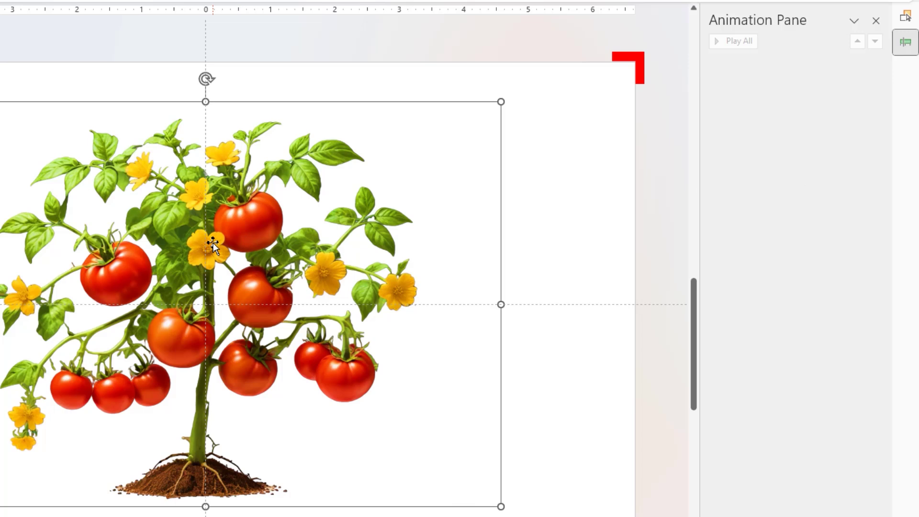
{"action": "left_click", "coordinate": [905, 20]}
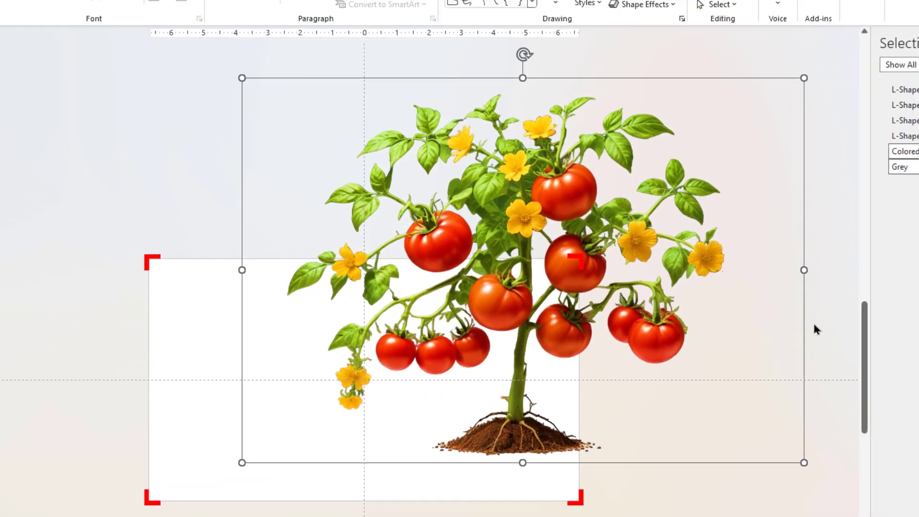
Select Colored in the object list and crop it to the hanging yellow flower cluster
{"action": "left_click", "coordinate": [915, 268]}
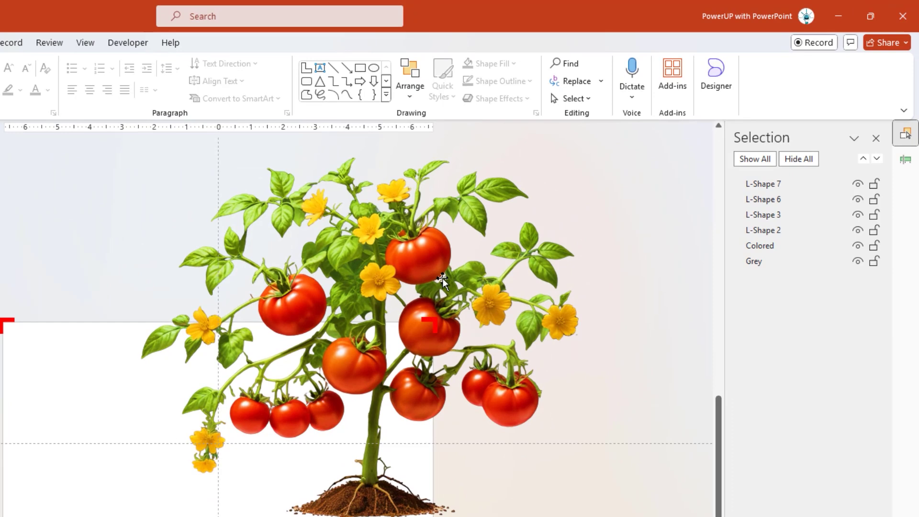
{"action": "left_click", "coordinate": [443, 281]}
{"action": "scroll", "coordinate": [427, 260], "scroll_direction": "up", "scroll_amount": 1}
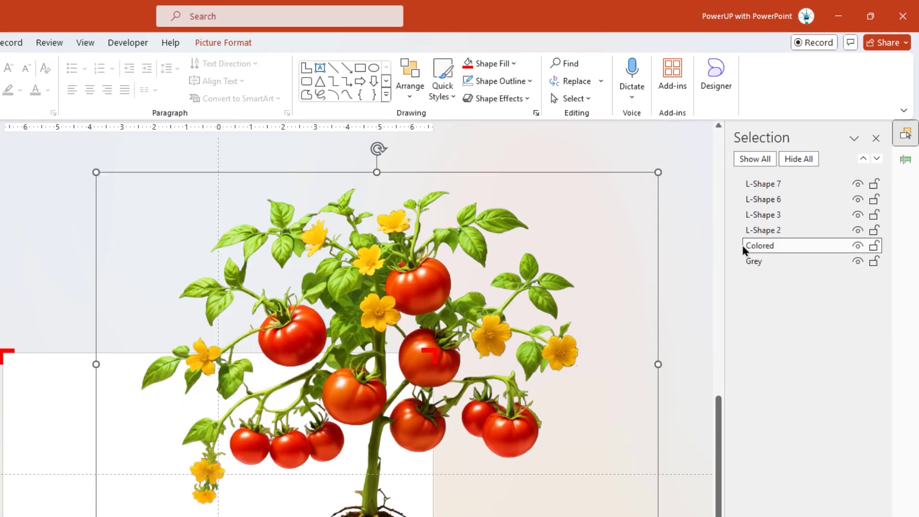
{"action": "left_click", "coordinate": [215, 44]}
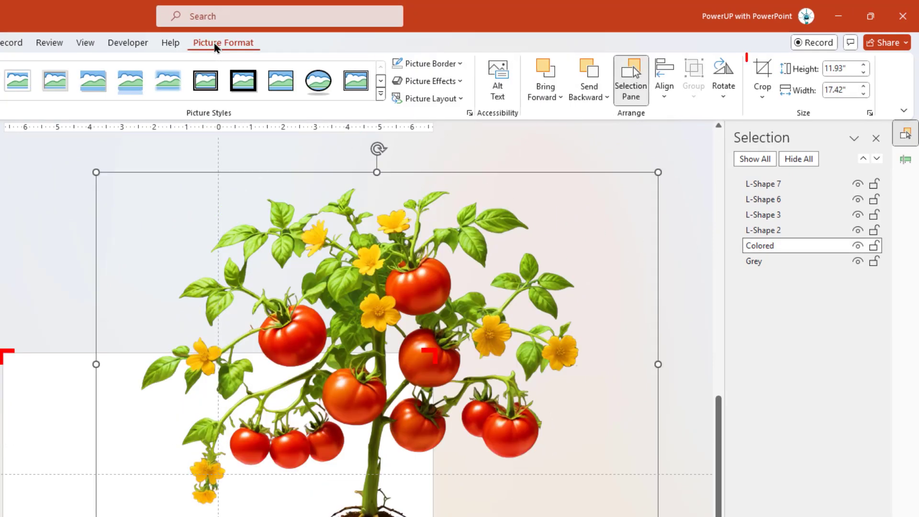
{"action": "left_click", "coordinate": [764, 75]}
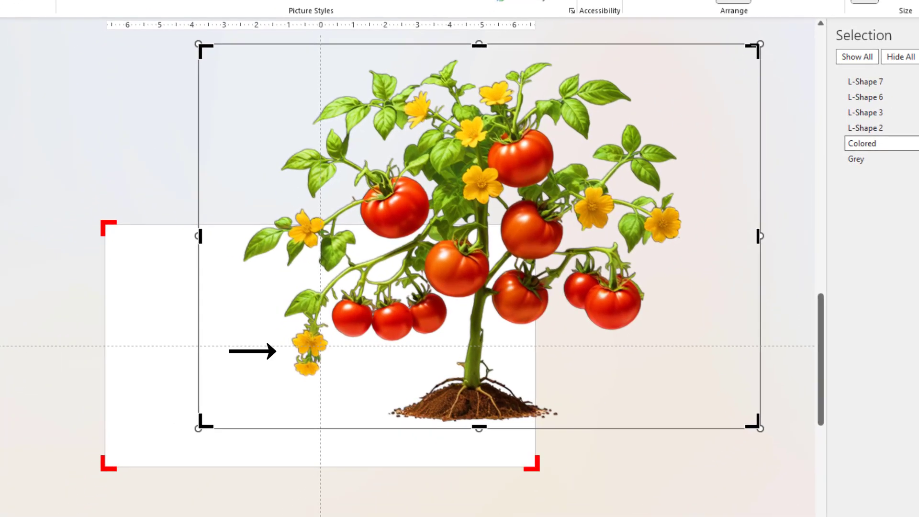
{"action": "left_click_drag", "start_coordinate": [759, 45], "coordinate": [336, 284]}
{"action": "left_click_drag", "start_coordinate": [199, 428], "coordinate": [281, 389]}
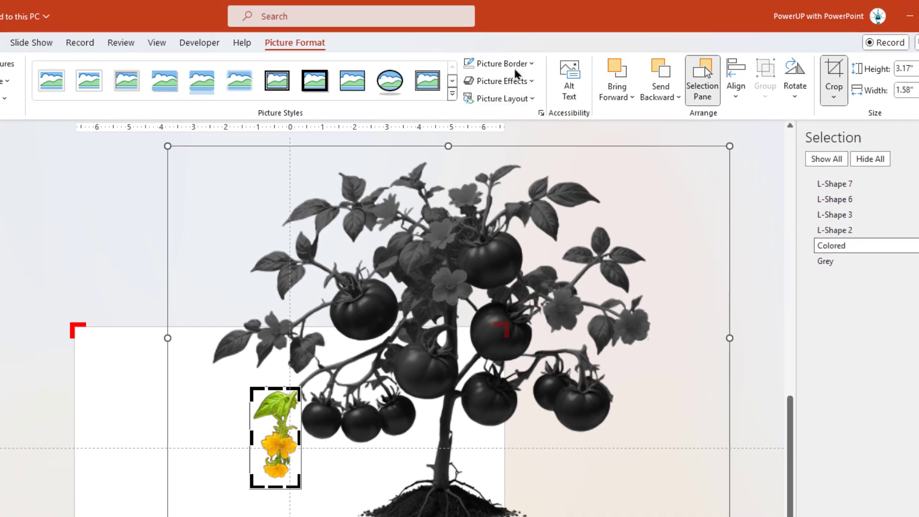
Give the cropped flower picture a red 3 pt border
{"action": "left_click", "coordinate": [516, 66]}
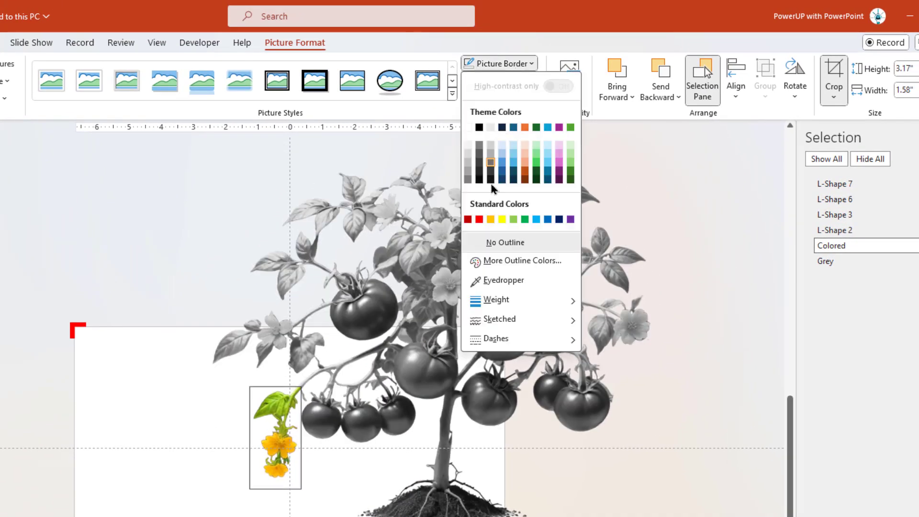
{"action": "left_click", "coordinate": [479, 220]}
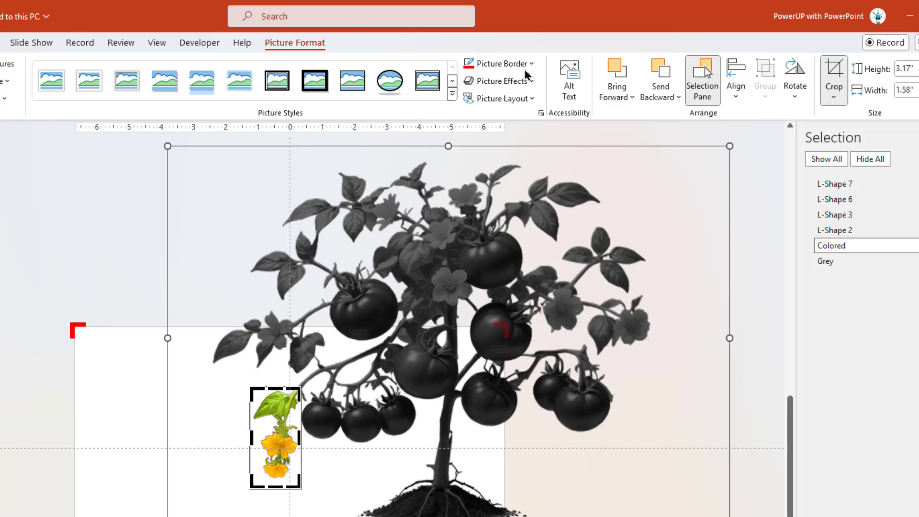
{"action": "left_click", "coordinate": [529, 66]}
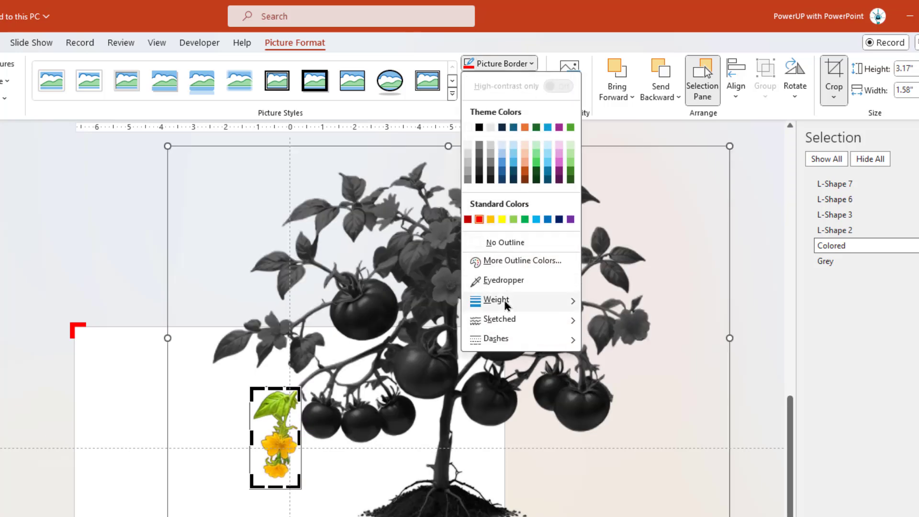
{"action": "mouse_move", "coordinate": [507, 301]}
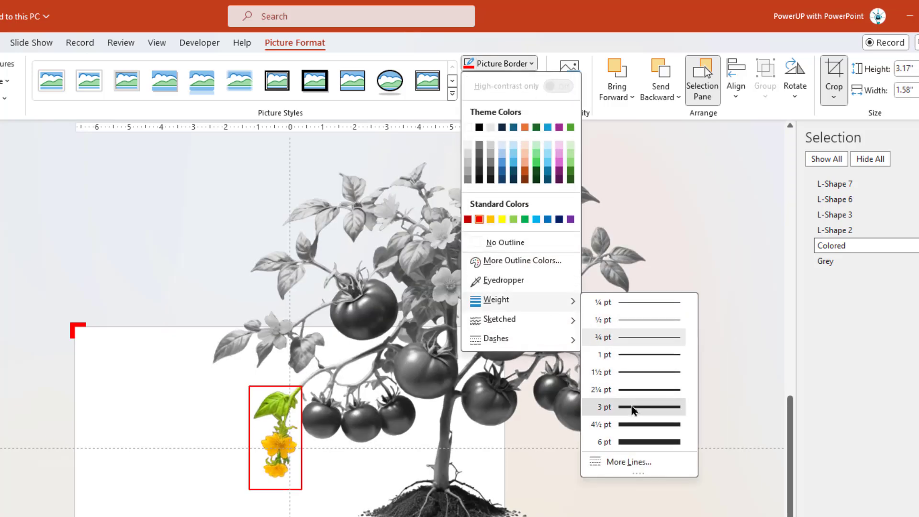
{"action": "left_click", "coordinate": [632, 407]}
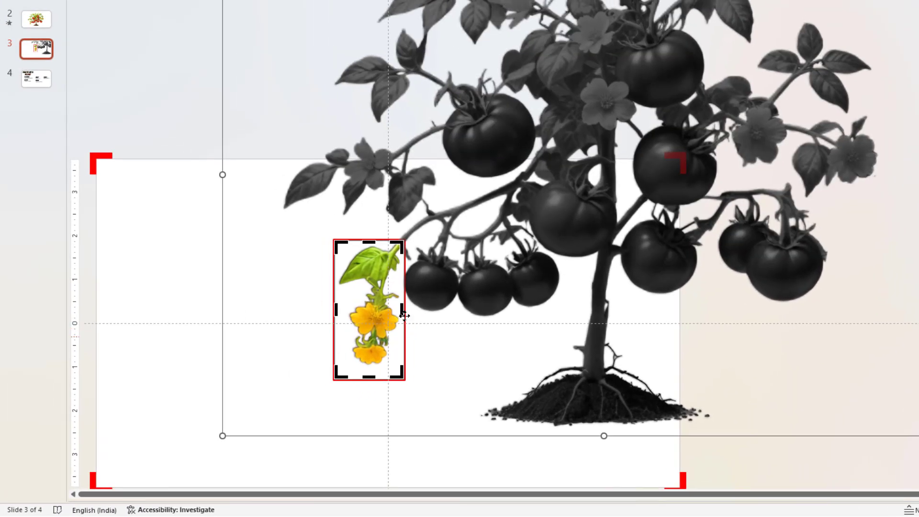
Move the red corner brackets from the slide corners onto the corners of the coloured flower crop
{"action": "left_click", "coordinate": [121, 168]}
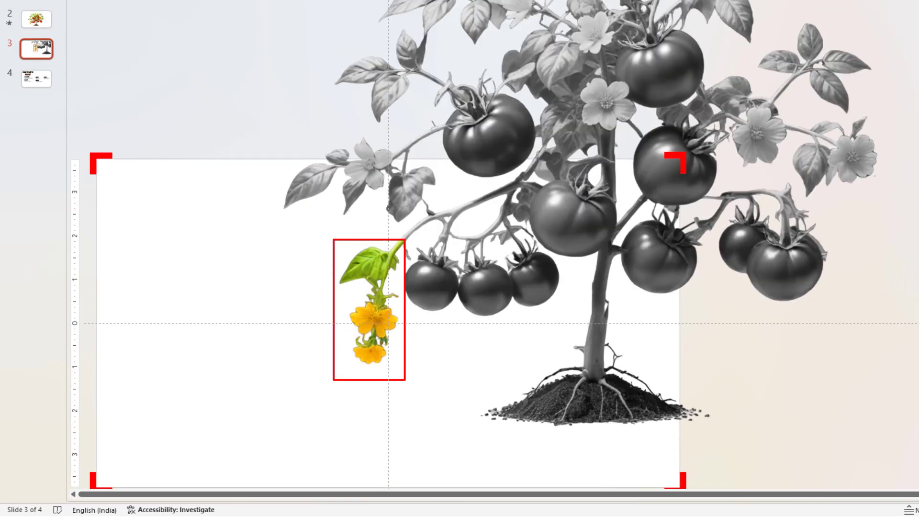
{"action": "scroll", "coordinate": [478, 239], "scroll_direction": "down", "scroll_amount": 1}
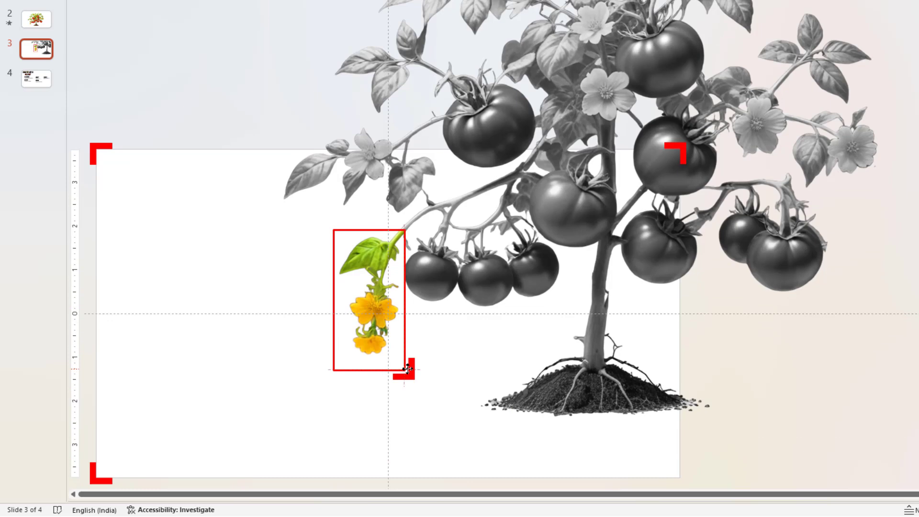
{"action": "left_click", "coordinate": [408, 369]}
{"action": "scroll", "coordinate": [408, 369], "scroll_direction": "up", "scroll_amount": 3, "text": "ctrl"}
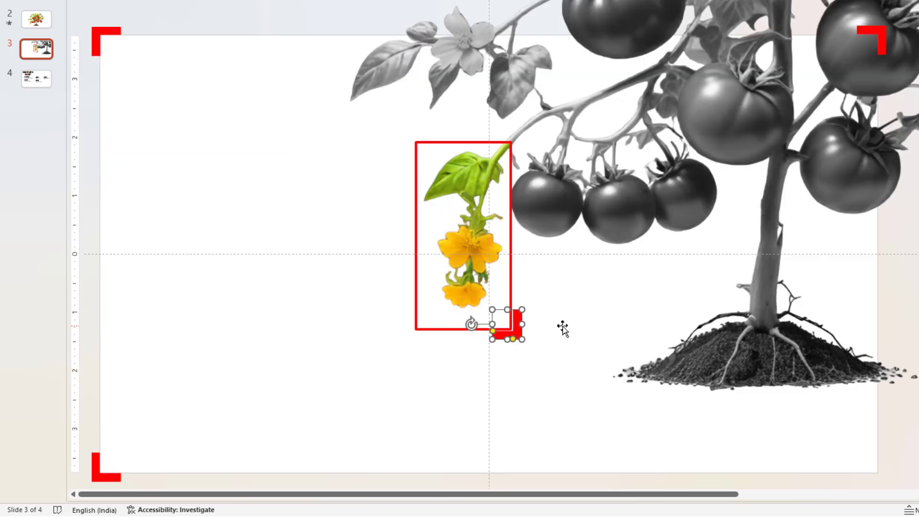
{"action": "left_click_drag", "start_coordinate": [883, 50], "coordinate": [520, 147]}
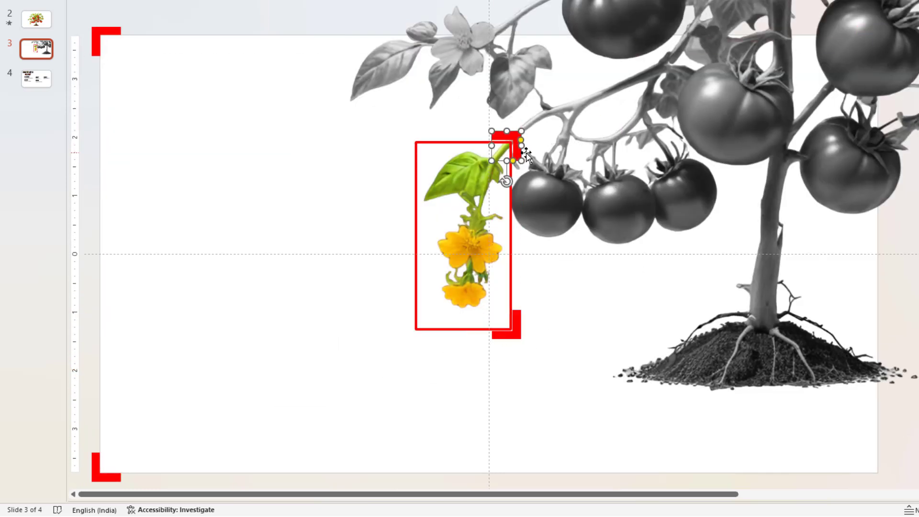
{"action": "left_click_drag", "start_coordinate": [106, 30], "coordinate": [421, 137]}
{"action": "left_click_drag", "start_coordinate": [110, 476], "coordinate": [426, 333]}
{"action": "scroll", "coordinate": [435, 357], "scroll_direction": "down", "scroll_amount": 3}
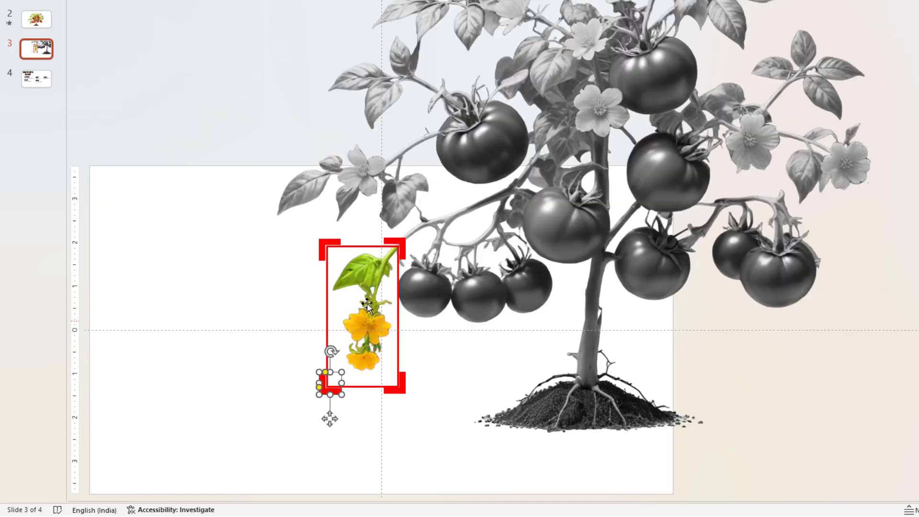
{"action": "left_click", "coordinate": [209, 123]}
{"action": "left_click", "coordinate": [123, 77]}
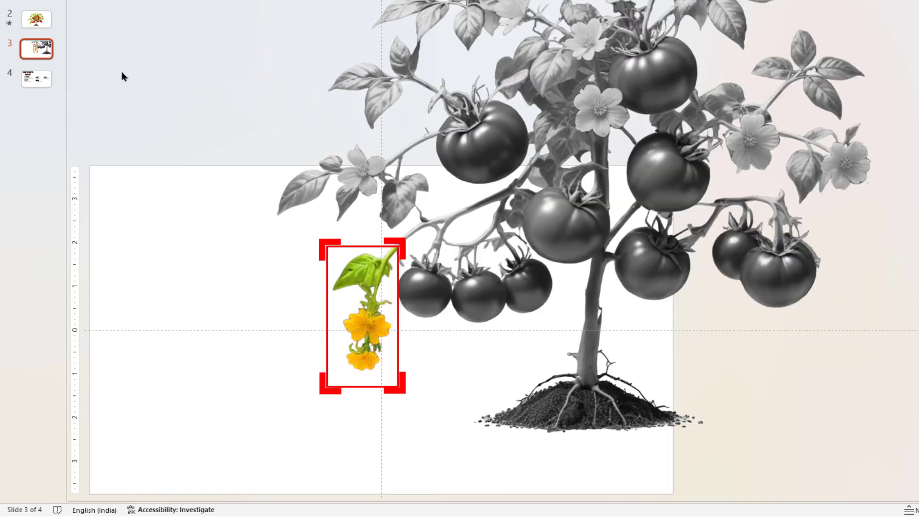
Duplicate slide 3 to create slide 4
{"action": "right_click", "coordinate": [39, 54]}
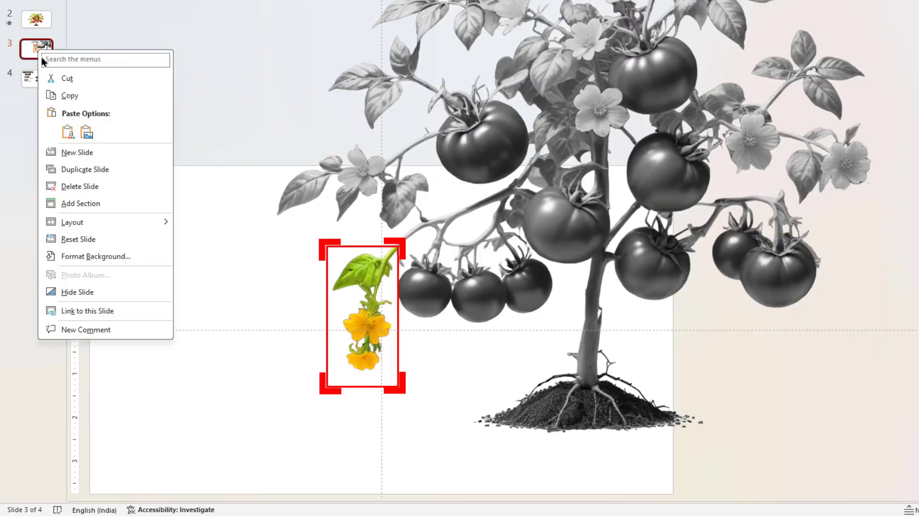
{"action": "left_click", "coordinate": [91, 171]}
{"action": "scroll", "coordinate": [405, 249], "scroll_direction": "down", "scroll_amount": 2}
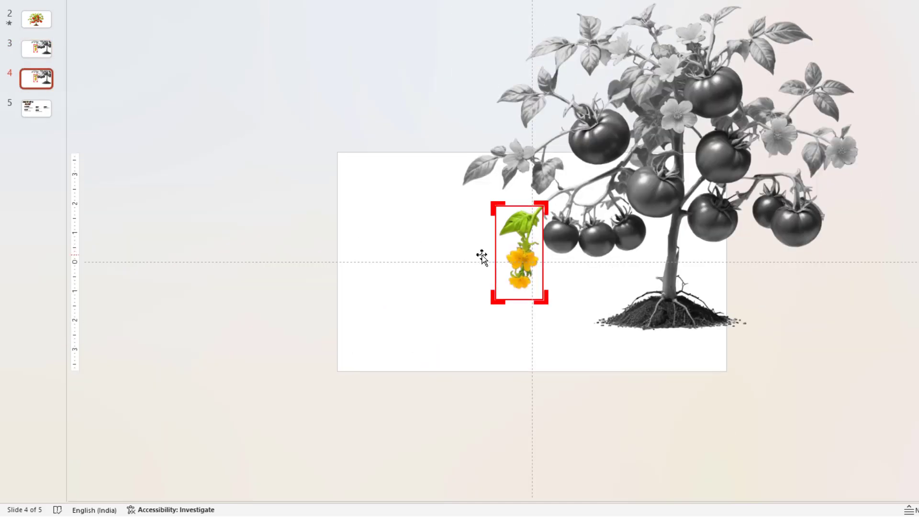
Drag the Colored and Grey tree pictures left together so a tomato pair sits in the brackets
{"action": "left_click", "coordinate": [804, 119]}
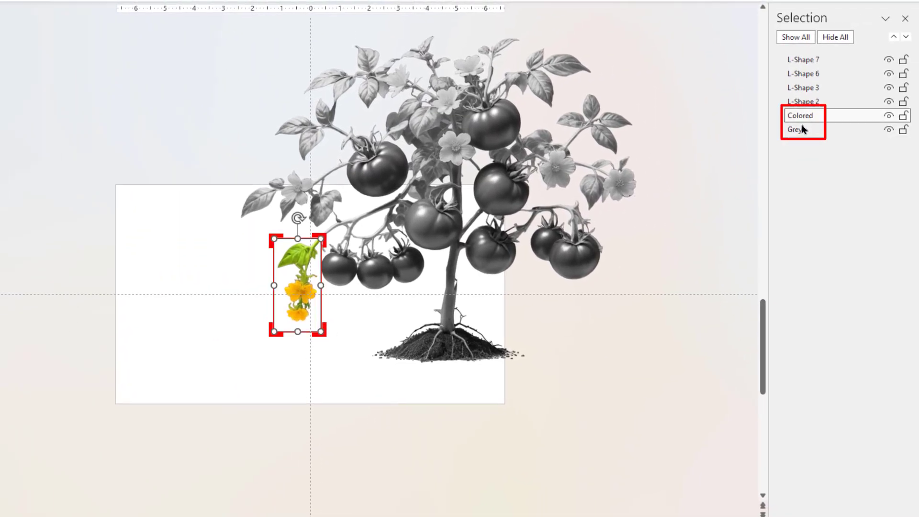
{"action": "left_click", "coordinate": [799, 133], "text": "ctrl"}
{"action": "mouse_move", "coordinate": [493, 156]}
{"action": "left_mouse_down"}
{"action": "mouse_move", "coordinate": [417, 191]}
{"action": "mouse_move", "coordinate": [212, 185]}
{"action": "left_mouse_up"}
{"action": "scroll", "coordinate": [212, 185], "scroll_direction": "down", "scroll_amount": 1}
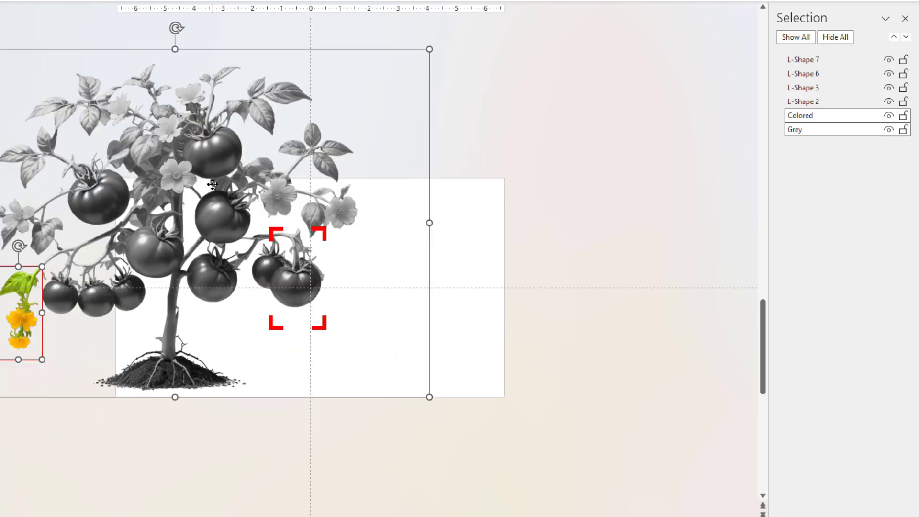
Crop the Colored picture on slide 4 down to the single tomato cluster and its stem
{"action": "left_click", "coordinate": [474, 157]}
{"action": "left_click", "coordinate": [31, 310]}
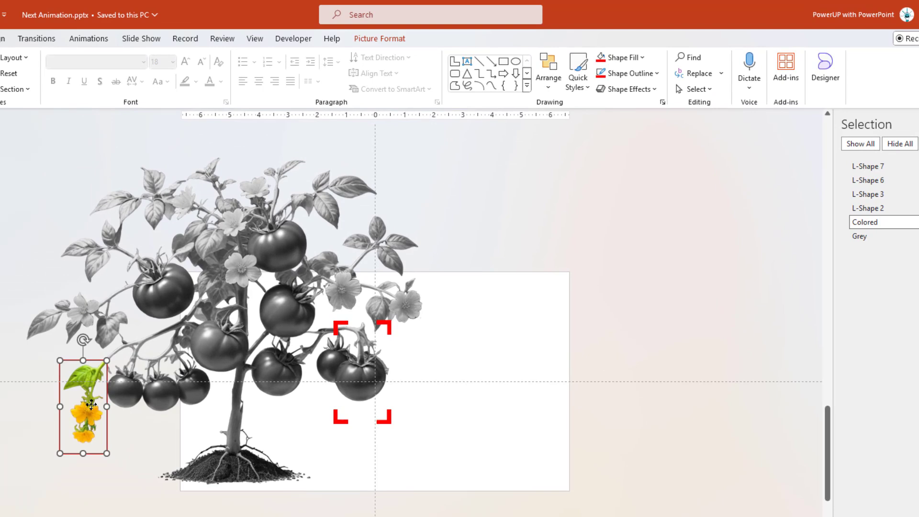
{"action": "left_click", "coordinate": [375, 39]}
{"action": "left_click", "coordinate": [867, 70]}
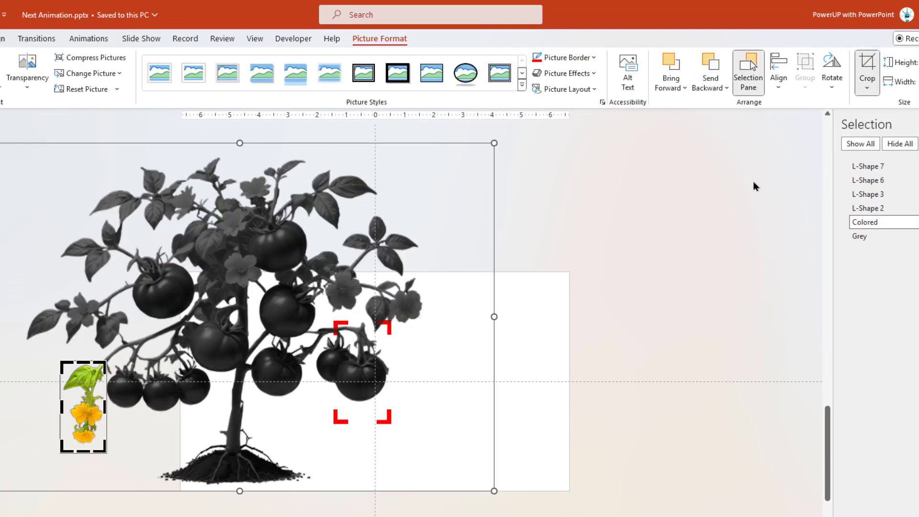
{"action": "left_click_drag", "start_coordinate": [105, 410], "coordinate": [407, 418]}
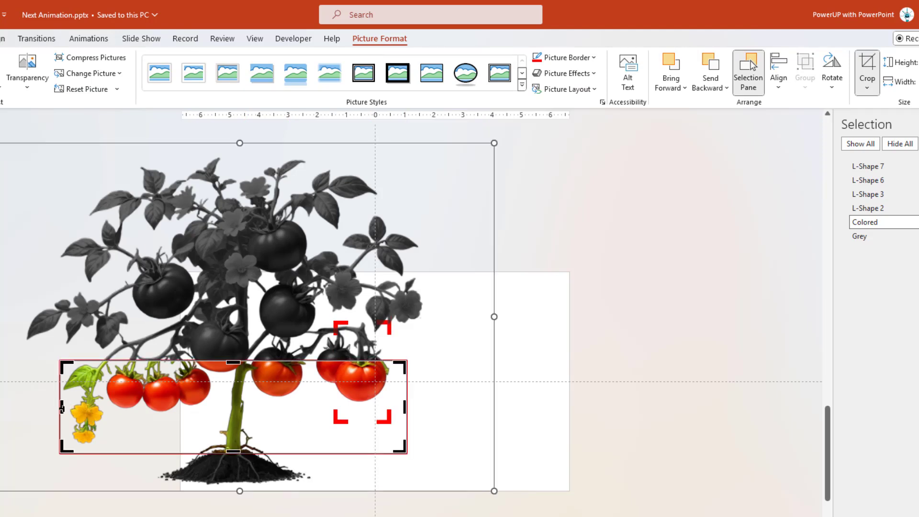
{"action": "left_click_drag", "start_coordinate": [62, 407], "coordinate": [308, 407]}
{"action": "left_click_drag", "start_coordinate": [358, 362], "coordinate": [353, 315]}
{"action": "left_click_drag", "start_coordinate": [359, 440], "coordinate": [357, 410]}
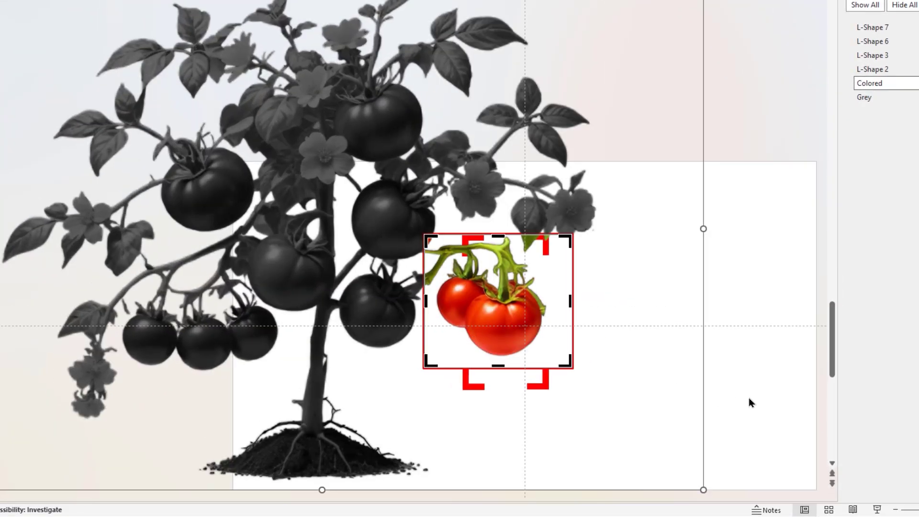
Drag the bottom-right, bottom-left, top-left and top-right brackets onto the tomato crop's corners
{"action": "left_click", "coordinate": [750, 402]}
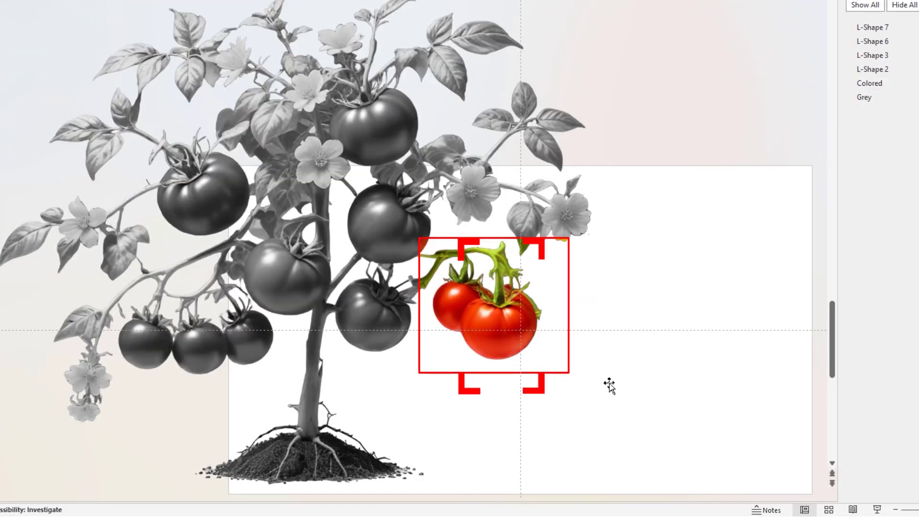
{"action": "left_click_drag", "start_coordinate": [546, 394], "coordinate": [580, 377]}
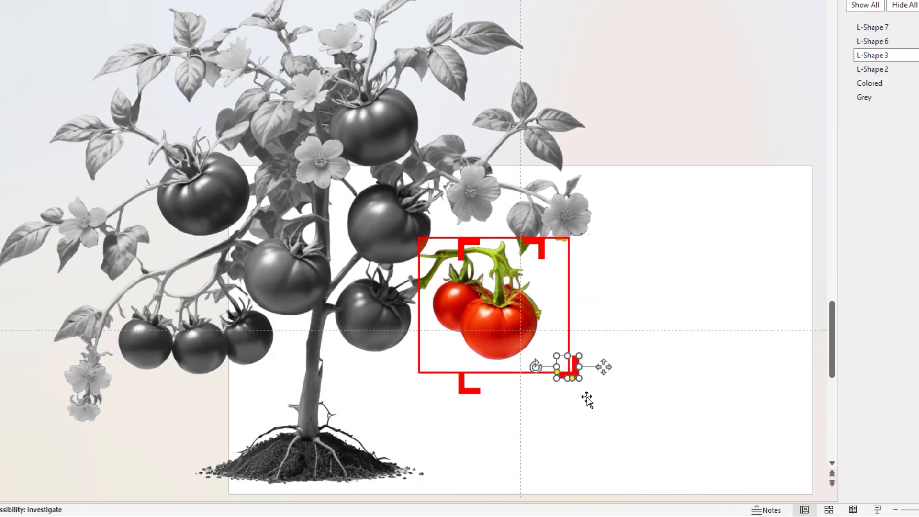
{"action": "left_click_drag", "start_coordinate": [469, 391], "coordinate": [422, 380]}
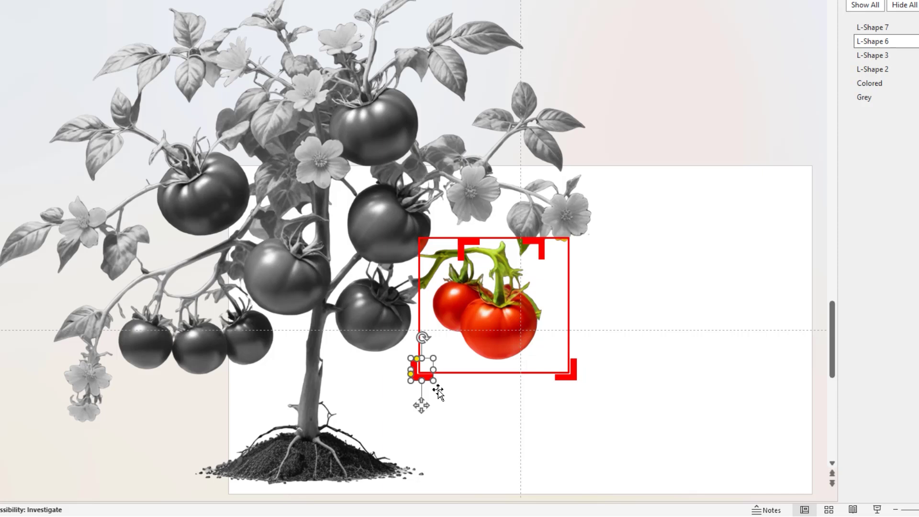
{"action": "left_click", "coordinate": [459, 250]}
{"action": "left_click_drag", "start_coordinate": [459, 250], "coordinate": [412, 242]}
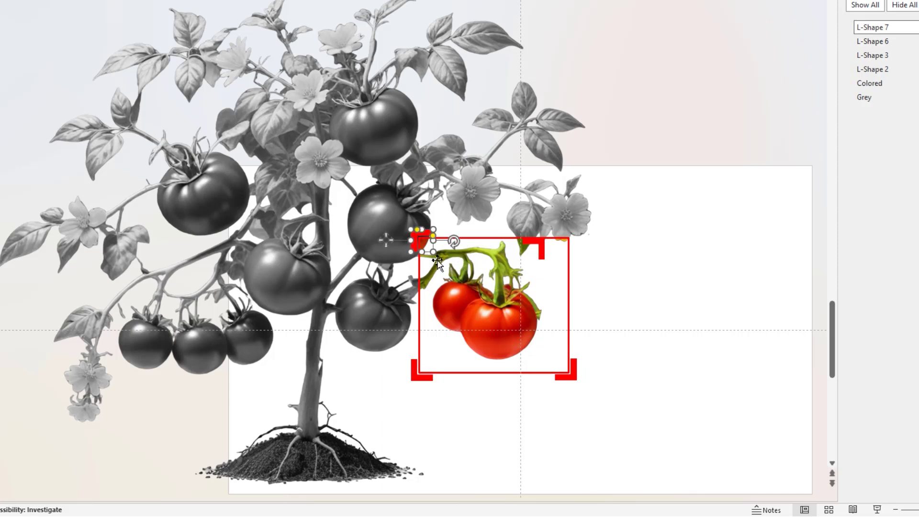
{"action": "left_click_drag", "start_coordinate": [531, 246], "coordinate": [562, 244]}
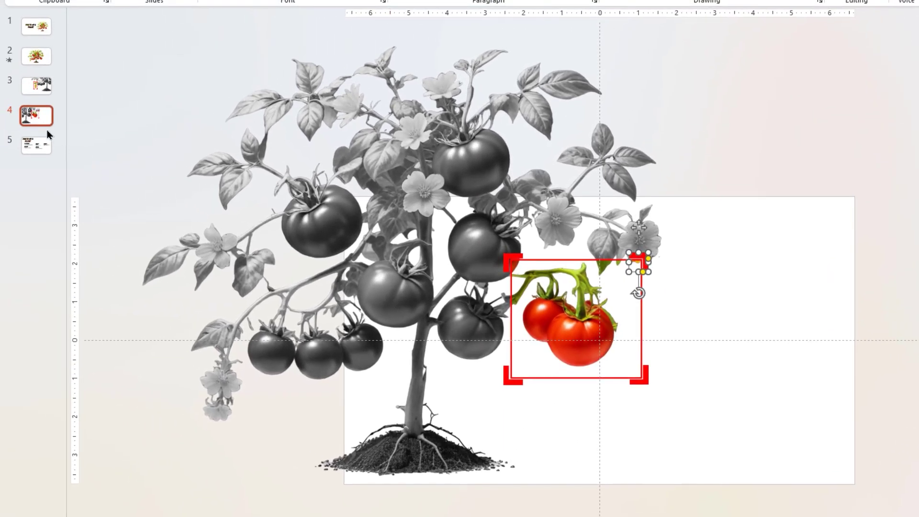
Duplicate slide 4 and move the Colored and Grey pictures down together
{"action": "right_click", "coordinate": [48, 135]}
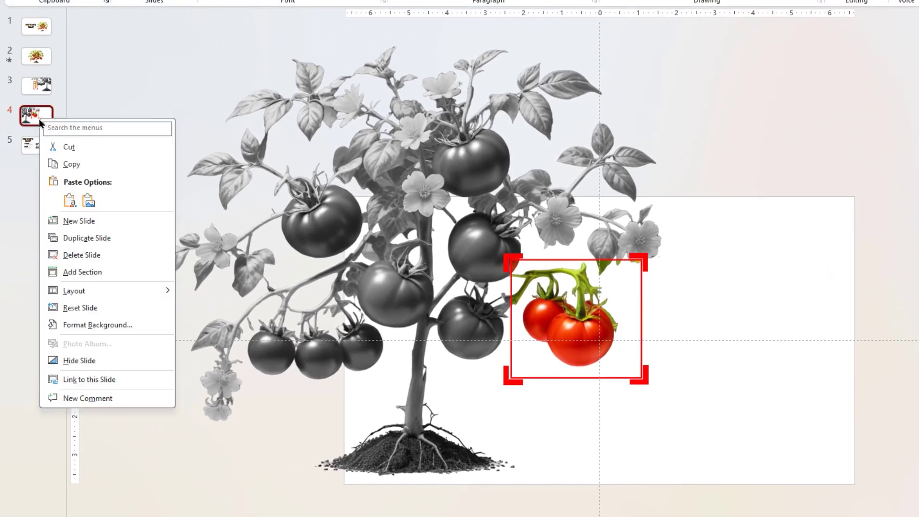
{"action": "key", "text": "Escape"}
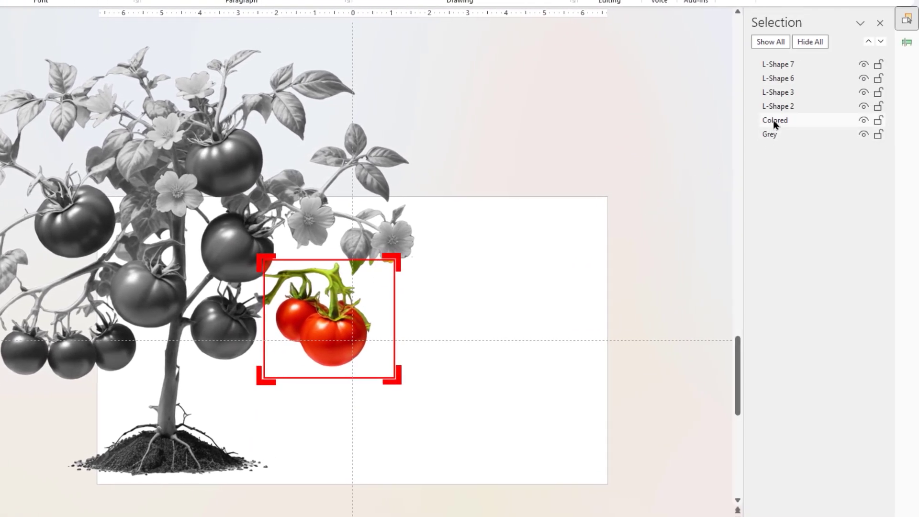
{"action": "left_click", "coordinate": [820, 121]}
{"action": "left_click", "coordinate": [820, 134], "text": "ctrl"}
{"action": "left_click_drag", "start_coordinate": [239, 189], "coordinate": [178, 314]}
{"action": "scroll", "coordinate": [178, 314], "scroll_direction": "down", "scroll_amount": 3}
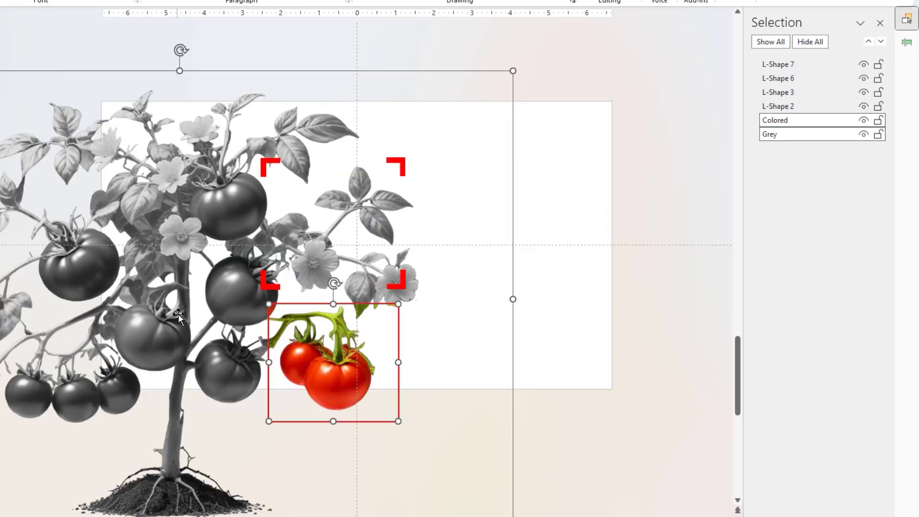
Recrop the Colored picture to show only the green leaf sprig
{"action": "left_click", "coordinate": [327, 368]}
{"action": "left_click", "coordinate": [290, 0]}
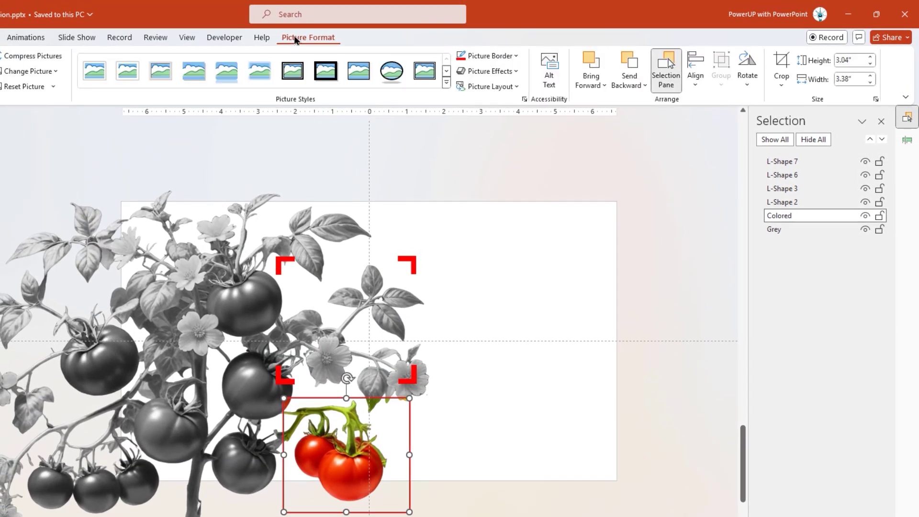
{"action": "left_click", "coordinate": [779, 62]}
{"action": "left_click_drag", "start_coordinate": [346, 398], "coordinate": [365, 254]}
{"action": "left_click_drag", "start_coordinate": [411, 379], "coordinate": [429, 379]}
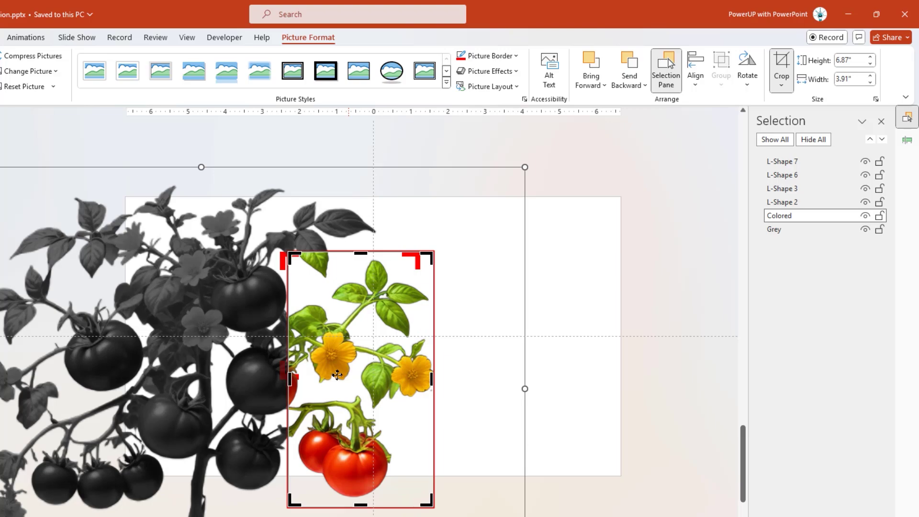
{"action": "left_click_drag", "start_coordinate": [284, 379], "coordinate": [318, 379]}
{"action": "left_click_drag", "start_coordinate": [377, 505], "coordinate": [378, 338]}
Move all four red corner brackets onto the corners of the leaf crop
{"action": "scroll", "coordinate": [517, 292], "scroll_direction": "up", "scroll_amount": 4}
{"action": "left_click", "coordinate": [422, 267]}
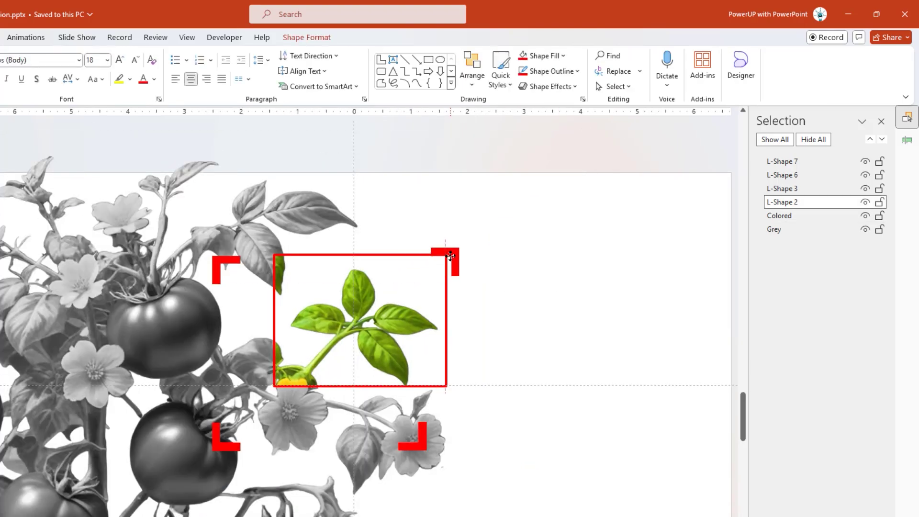
{"action": "left_click_drag", "start_coordinate": [422, 267], "coordinate": [451, 254]}
{"action": "left_click_drag", "start_coordinate": [410, 444], "coordinate": [438, 390]}
{"action": "left_click_drag", "start_coordinate": [225, 446], "coordinate": [277, 392]}
{"action": "left_click_drag", "start_coordinate": [217, 271], "coordinate": [269, 260]}
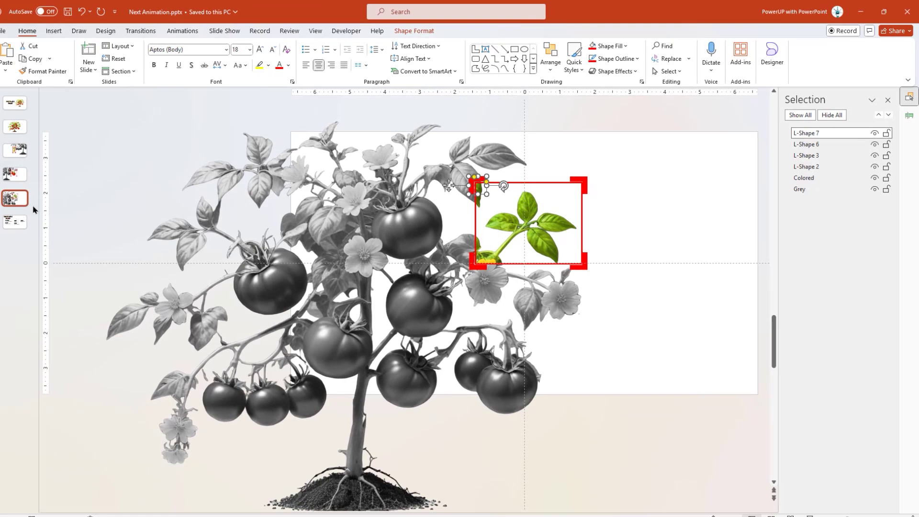
Drag the bottom-right bracket outward to frame the coloured soil and roots
{"action": "left_click", "coordinate": [19, 191]}
{"action": "right_click", "coordinate": [17, 188]}
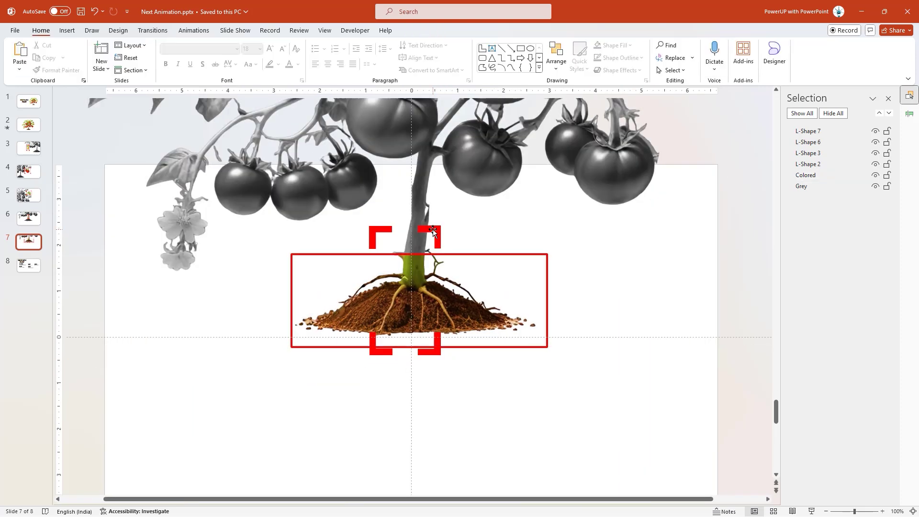
{"action": "left_click_drag", "start_coordinate": [427, 346], "coordinate": [543, 352]}
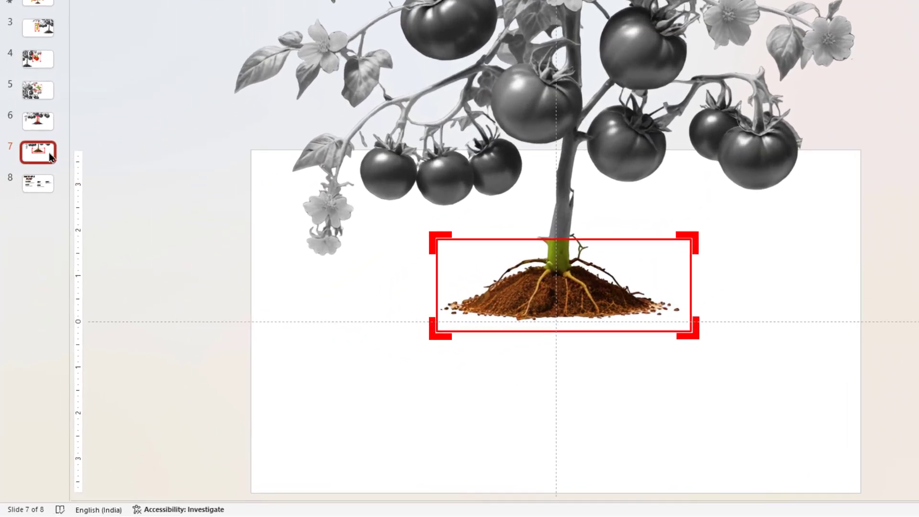
Duplicate slide 7 to create slide 8
{"action": "right_click", "coordinate": [52, 157]}
{"action": "left_click", "coordinate": [96, 274]}
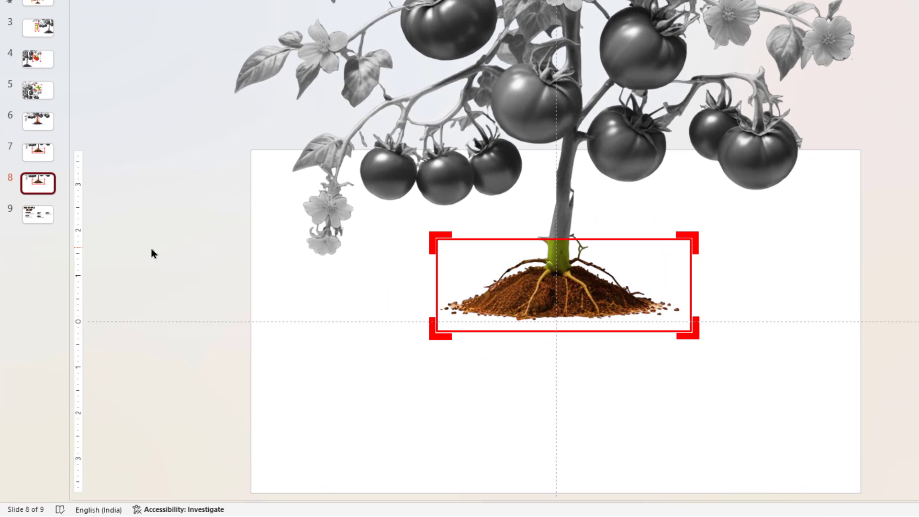
{"action": "scroll", "coordinate": [245, 263], "scroll_direction": "down", "scroll_amount": 3}
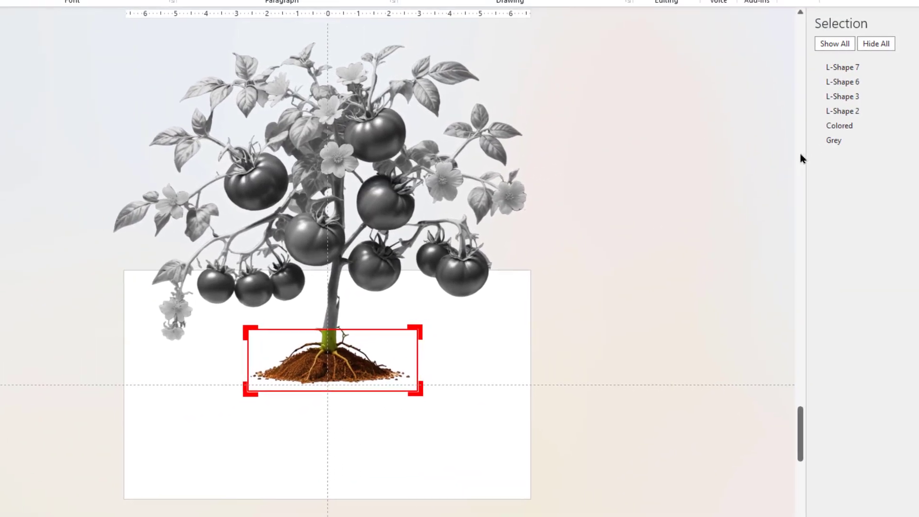
Shrink the Colored and Grey pictures together and move them down onto slide 8
{"action": "left_click", "coordinate": [843, 127]}
{"action": "left_click", "coordinate": [843, 140], "text": "ctrl"}
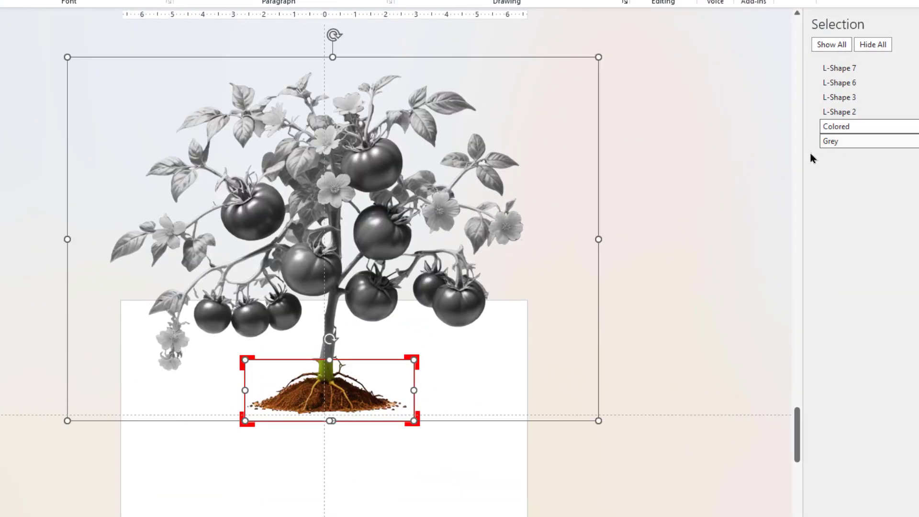
{"action": "left_click_drag", "start_coordinate": [598, 420], "coordinate": [460, 325]}
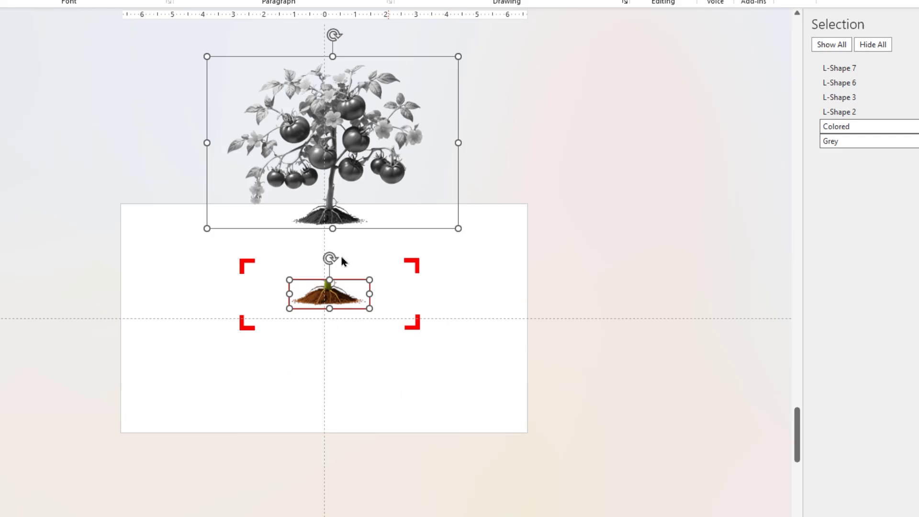
{"action": "left_click_drag", "start_coordinate": [335, 143], "coordinate": [408, 311]}
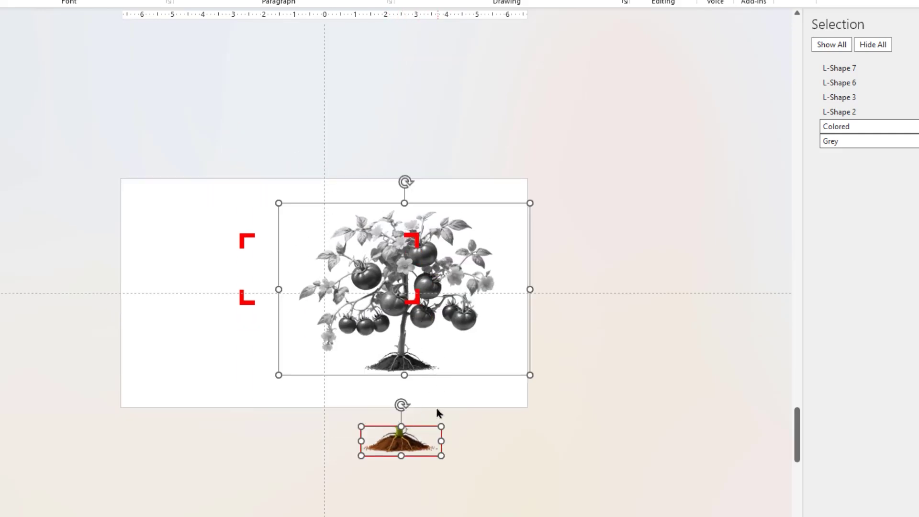
{"action": "left_click", "coordinate": [490, 425]}
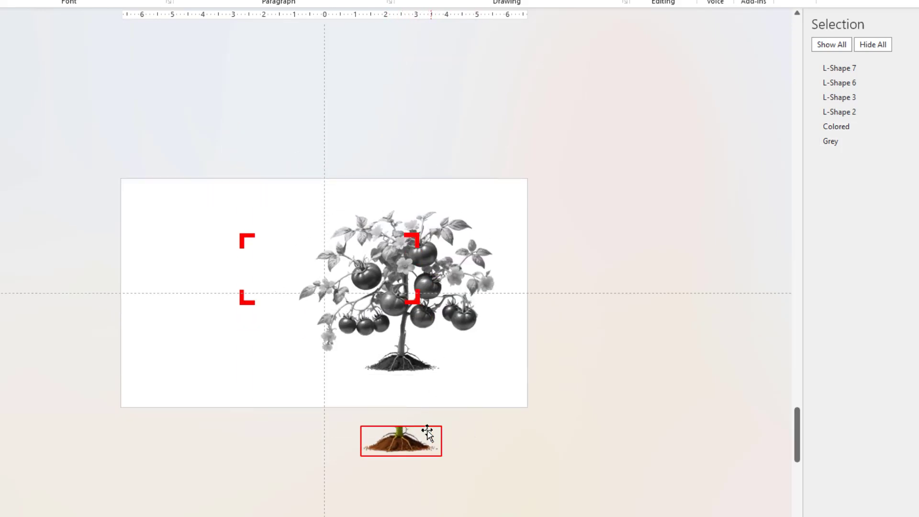
Uncrop the coloured picture to reveal the whole plant, aligned over the grey one
{"action": "left_click", "coordinate": [406, 439]}
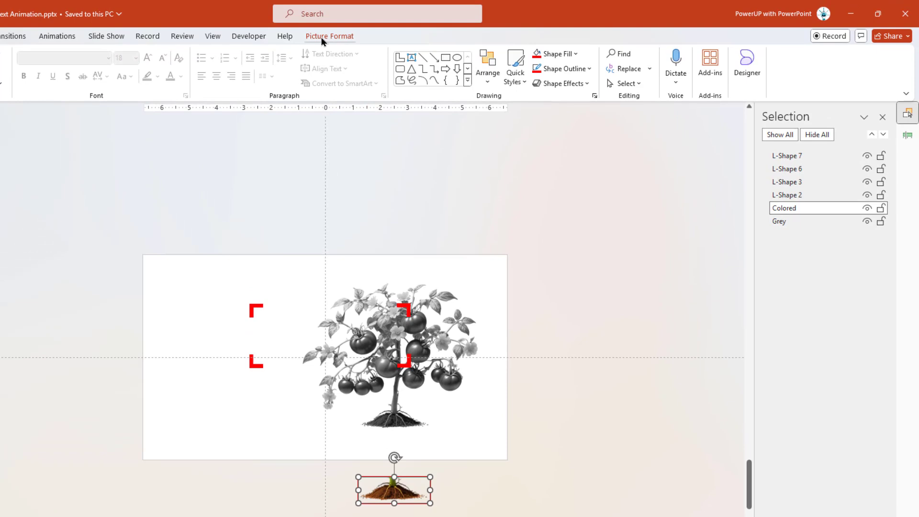
{"action": "left_click", "coordinate": [323, 38]}
{"action": "left_click", "coordinate": [784, 60]}
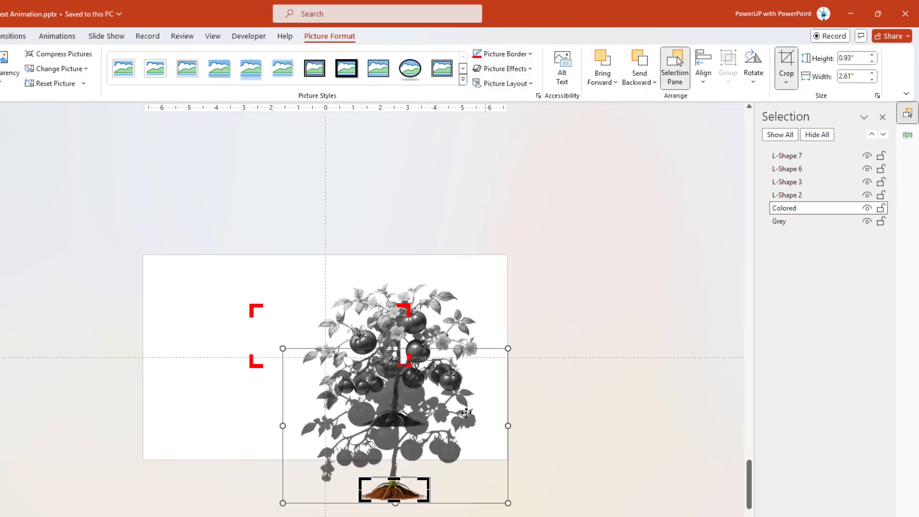
{"action": "left_click_drag", "start_coordinate": [394, 478], "coordinate": [395, 247]}
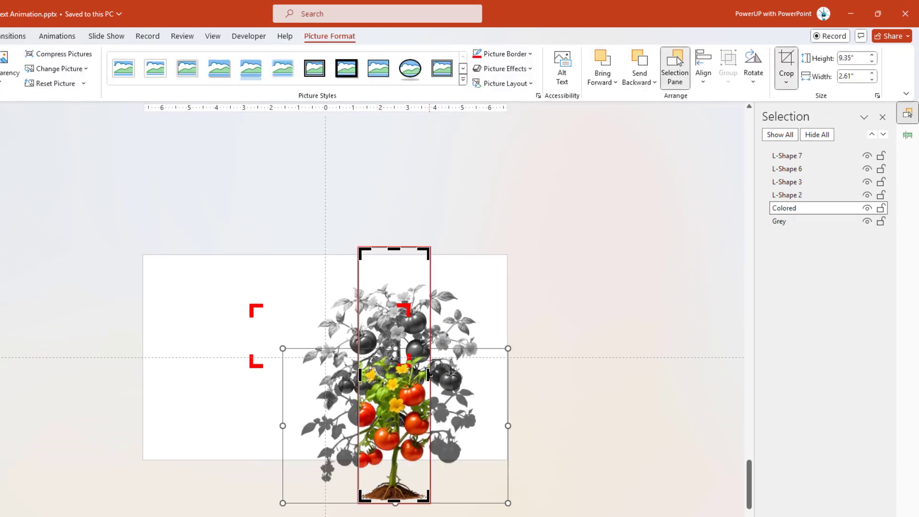
{"action": "left_click_drag", "start_coordinate": [429, 375], "coordinate": [536, 389]}
{"action": "left_click_drag", "start_coordinate": [360, 375], "coordinate": [144, 376]}
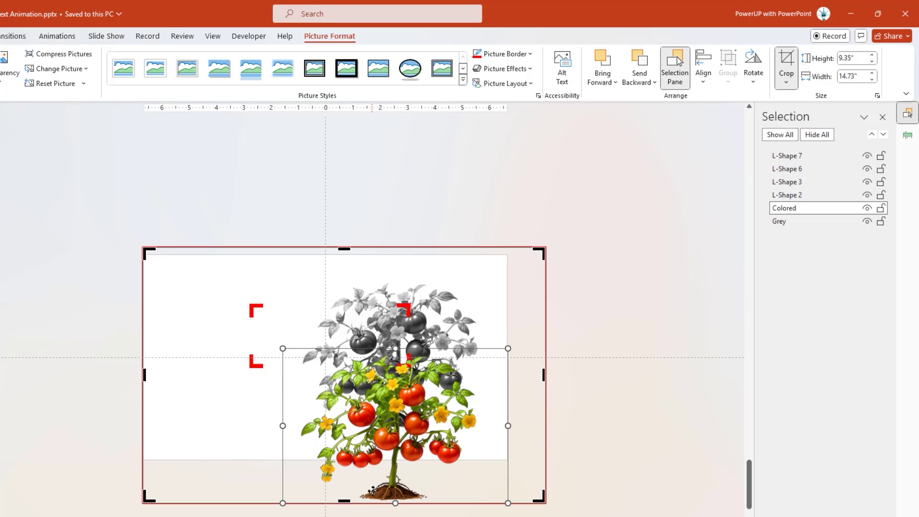
{"action": "left_click_drag", "start_coordinate": [346, 501], "coordinate": [346, 509]}
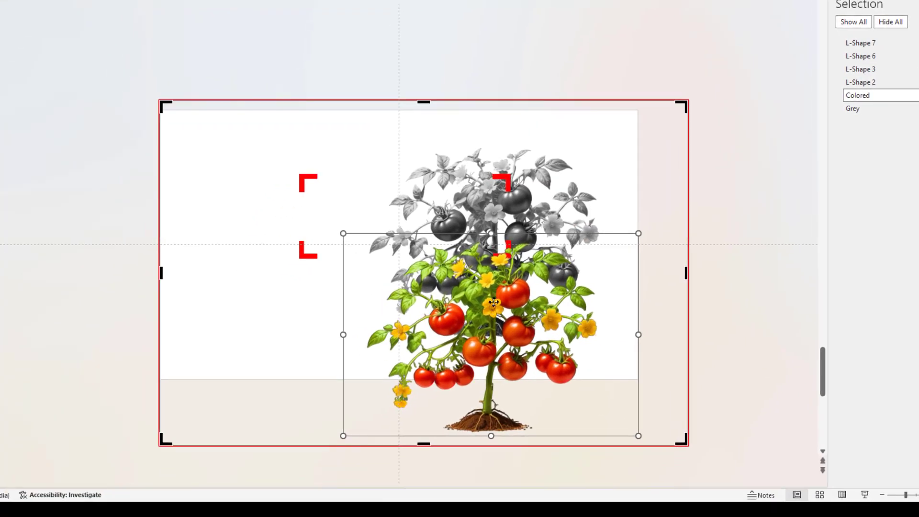
{"action": "left_click_drag", "start_coordinate": [395, 392], "coordinate": [397, 360]}
{"action": "left_click_drag", "start_coordinate": [493, 249], "coordinate": [496, 215]}
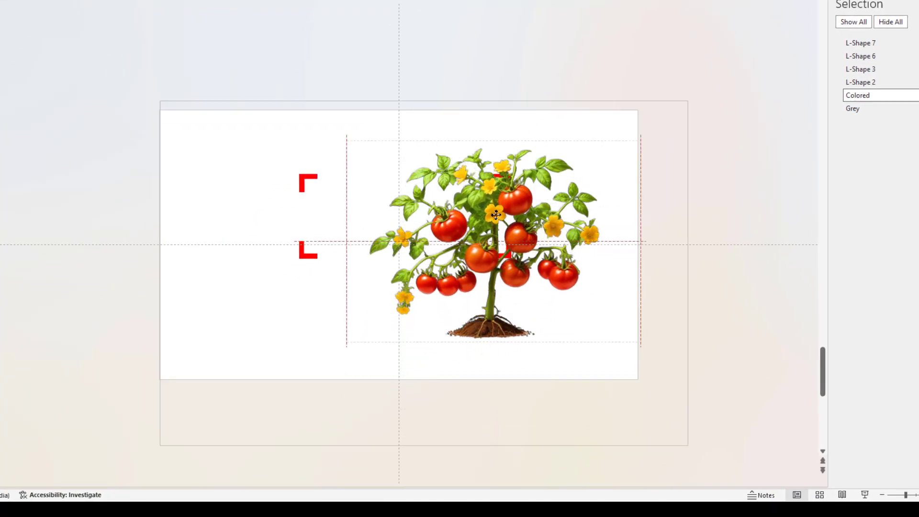
{"action": "left_click", "coordinate": [723, 220]}
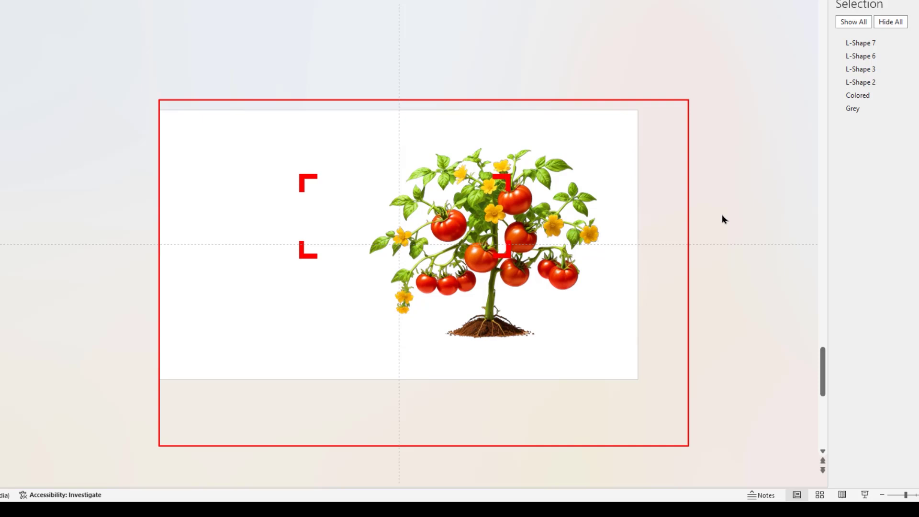
Move the four red brackets out to the top-left, bottom-left, bottom-right and top-right slide corners
{"action": "left_click_drag", "start_coordinate": [316, 181], "coordinate": [167, 108]}
{"action": "left_click_drag", "start_coordinate": [300, 257], "coordinate": [151, 386]}
{"action": "left_click_drag", "start_coordinate": [505, 259], "coordinate": [641, 388]}
{"action": "left_click_drag", "start_coordinate": [506, 176], "coordinate": [643, 110]}
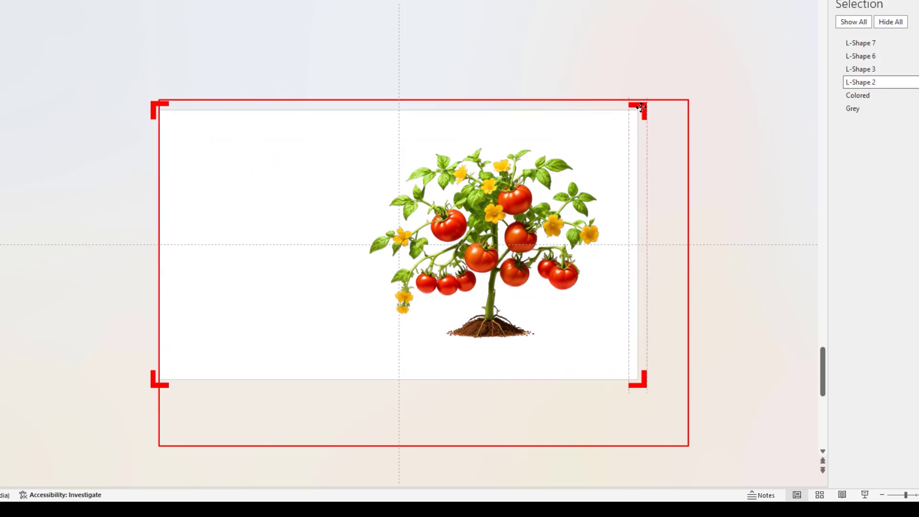
{"action": "left_click", "coordinate": [87, 174]}
Copy the PARTS OF A PLANT title from slide 9 and place it beside the plant on slide 8
{"action": "left_click", "coordinate": [41, 263]}
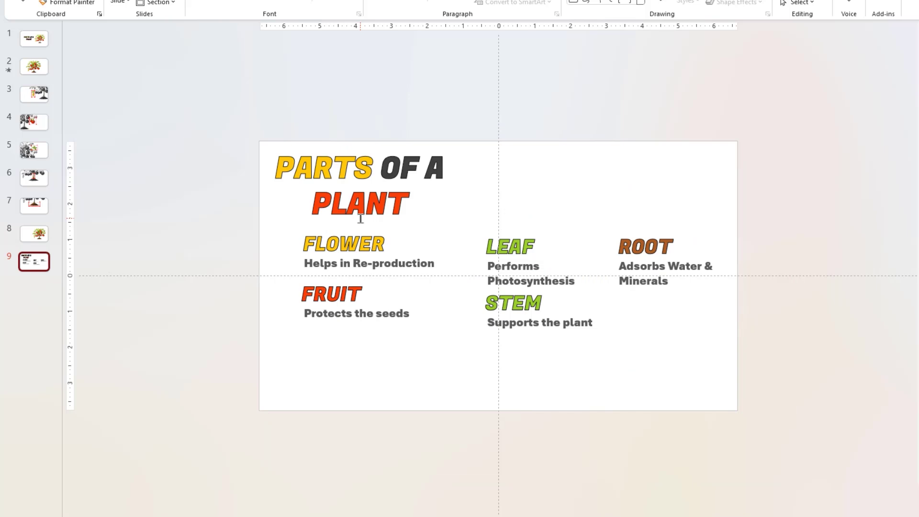
{"action": "left_click", "coordinate": [361, 214]}
{"action": "key", "text": "ctrl+c"}
{"action": "left_click", "coordinate": [34, 234]}
{"action": "key", "text": "ctrl+v"}
{"action": "left_click_drag", "start_coordinate": [401, 219], "coordinate": [420, 310]}
{"action": "left_click", "coordinate": [449, 165]}
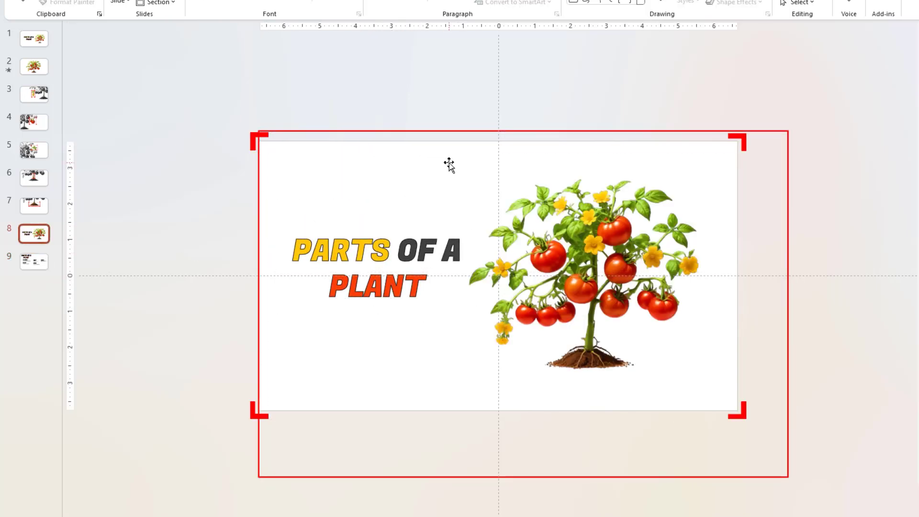
Undo the red outline on slide 8's coloured tomato picture
{"action": "left_click", "coordinate": [446, 132]}
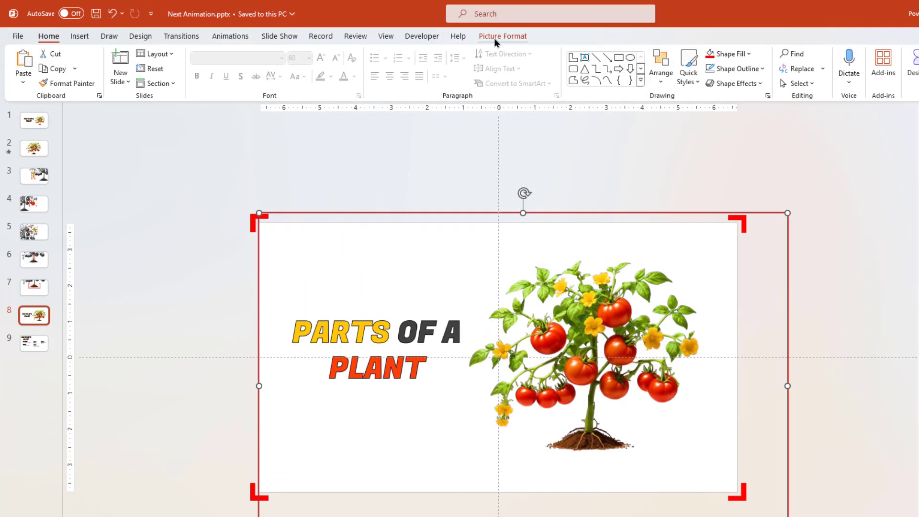
{"action": "left_click", "coordinate": [502, 36]}
{"action": "key", "text": "ctrl+z"}
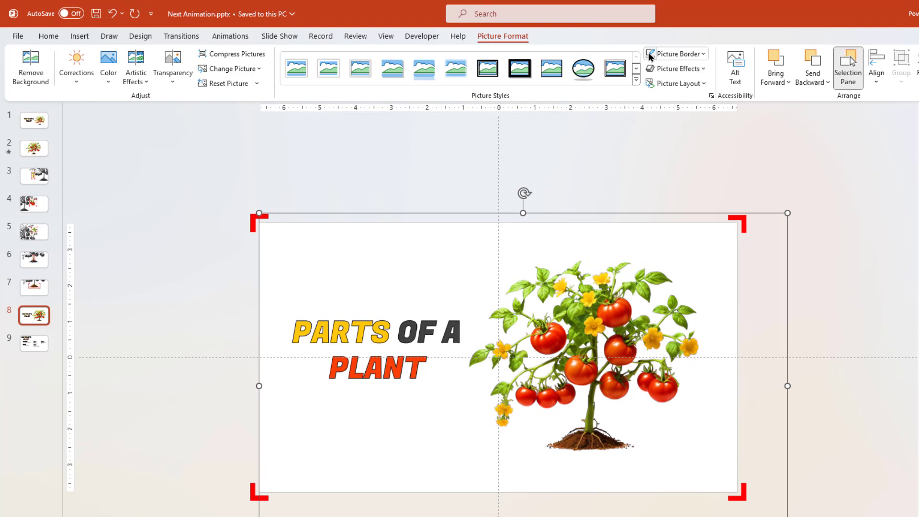
Clear the red outline from the soil-and-stem picture on slide 7
{"action": "left_click", "coordinate": [43, 289]}
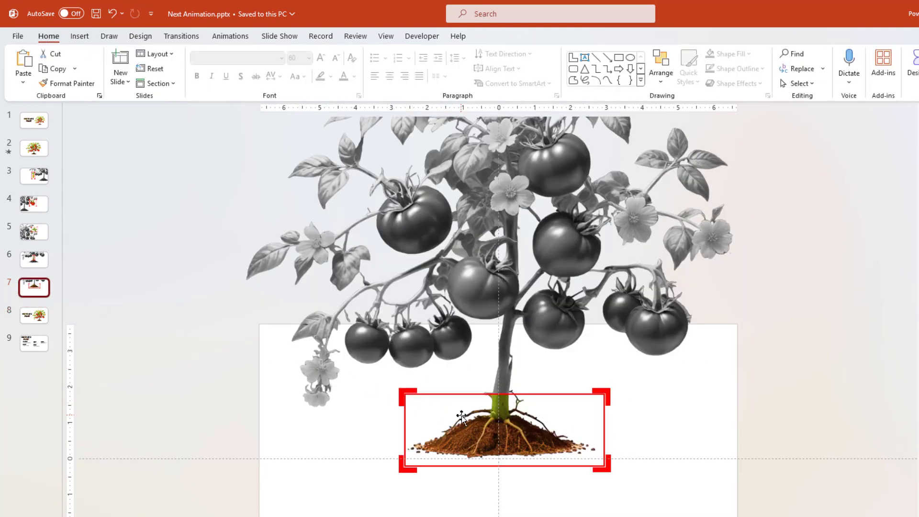
{"action": "left_click", "coordinate": [479, 422]}
{"action": "left_click", "coordinate": [616, 70]}
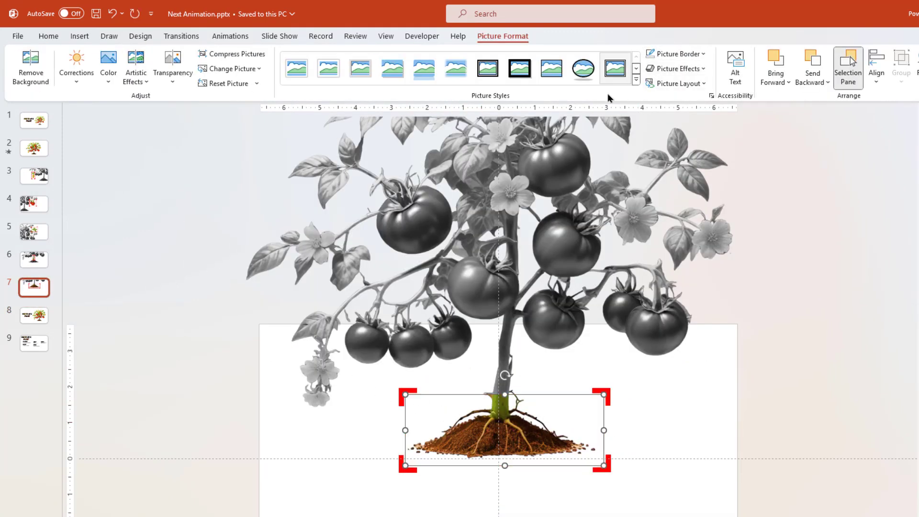
Page back through the slides to flower slide 3, checking each coloured part picture
{"action": "key", "text": "Page_Up"}
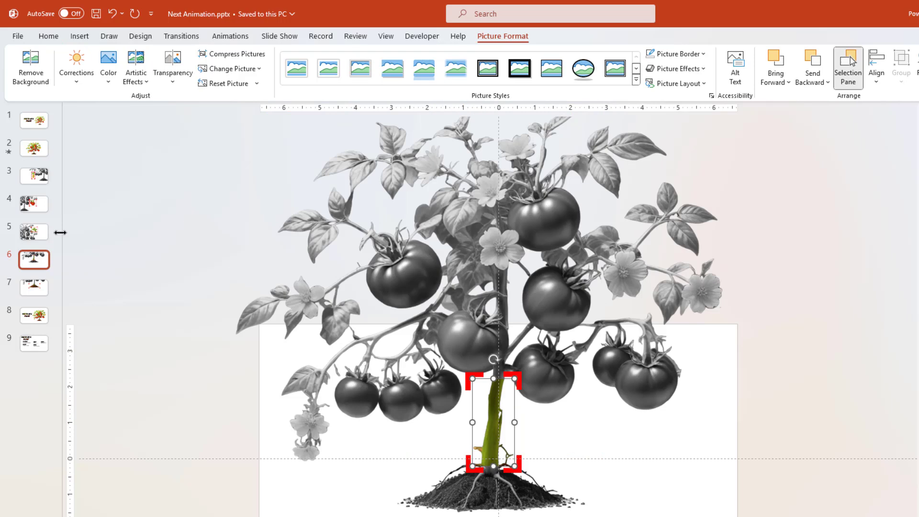
{"action": "key", "text": "Page_Up"}
{"action": "left_click", "coordinate": [558, 293]}
{"action": "left_click", "coordinate": [38, 208]}
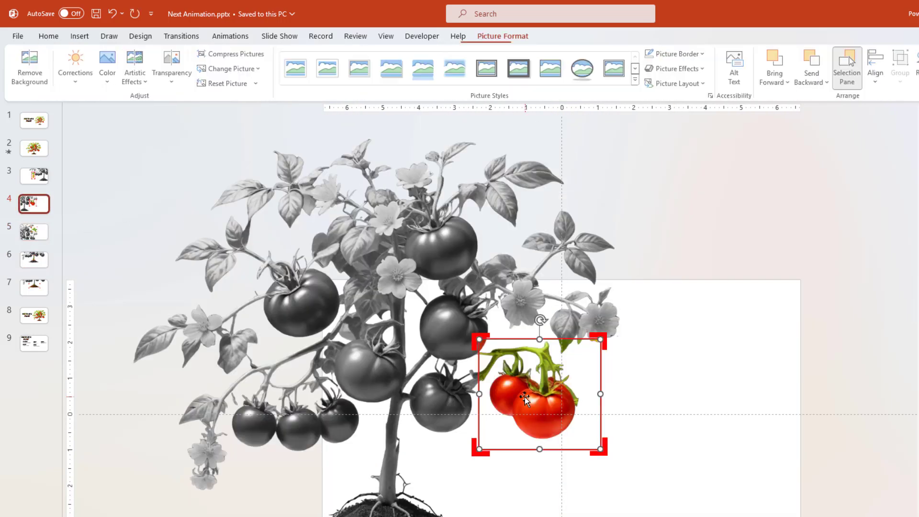
{"action": "key", "text": "Page_Up"}
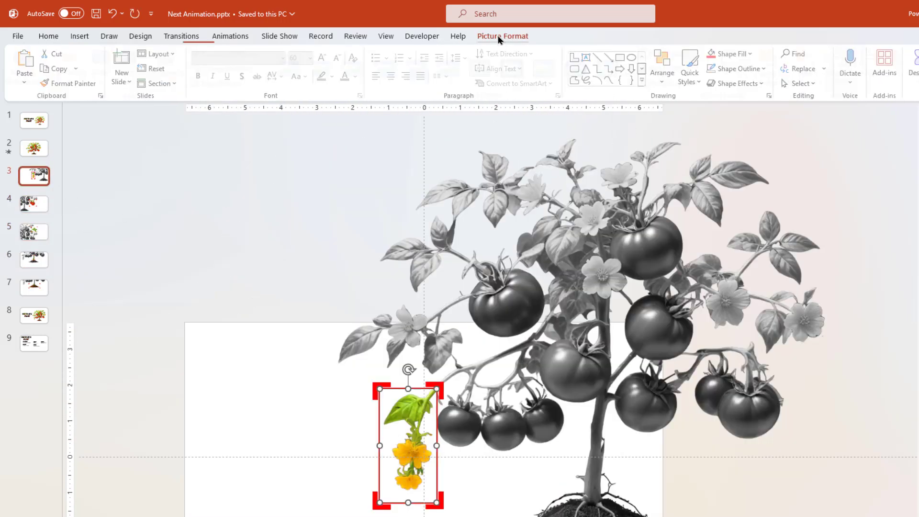
{"action": "left_click", "coordinate": [500, 36]}
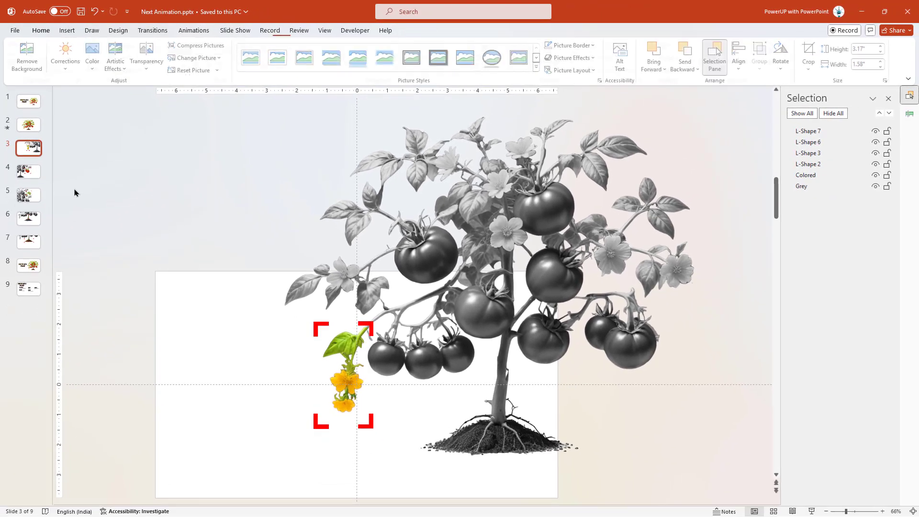
{"action": "left_click", "coordinate": [88, 229]}
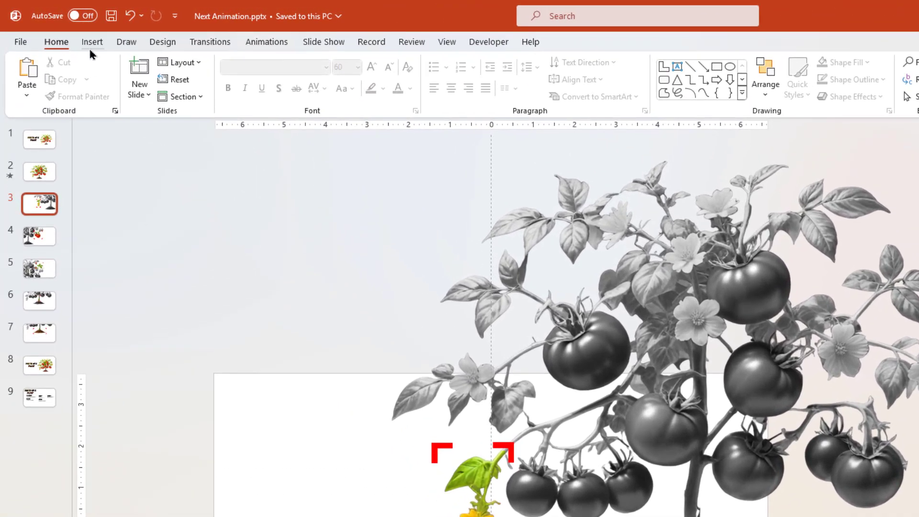
Draw an elbow connector out from the flowers with a dark grey 2¼ pt line
{"action": "left_click", "coordinate": [67, 30]}
{"action": "left_click", "coordinate": [259, 90]}
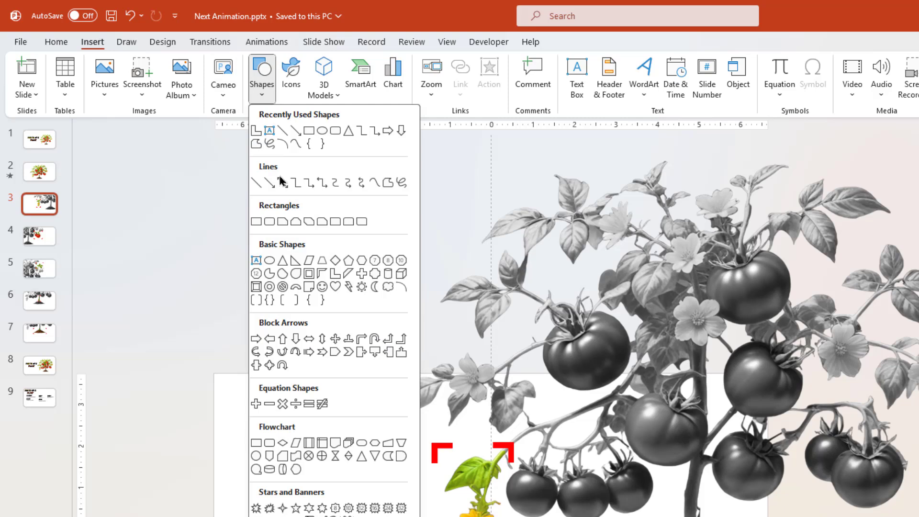
{"action": "left_click", "coordinate": [296, 183]}
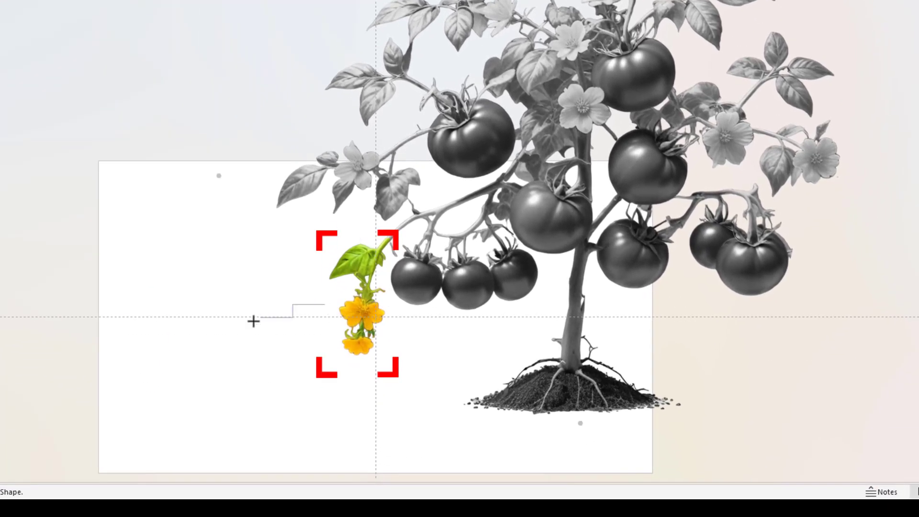
{"action": "left_click_drag", "start_coordinate": [253, 321], "coordinate": [228, 326]}
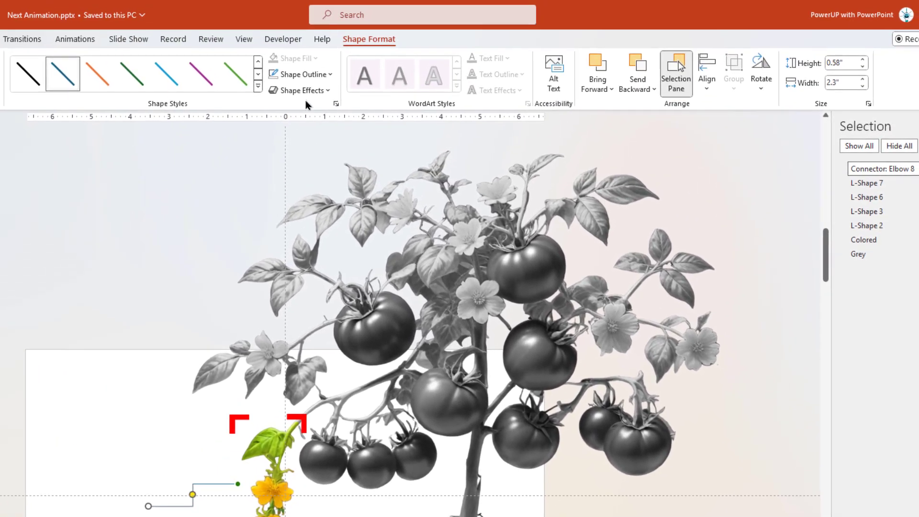
{"action": "left_click", "coordinate": [310, 75]}
{"action": "left_click", "coordinate": [285, 174]}
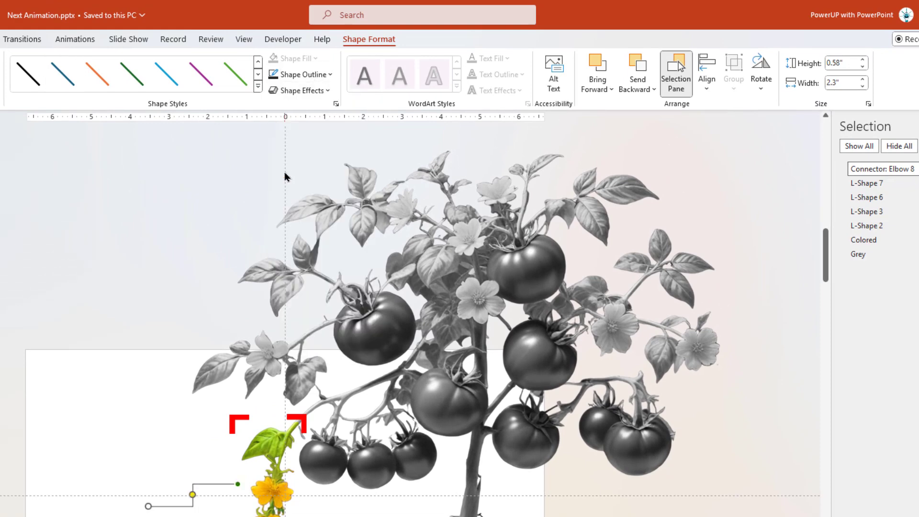
{"action": "left_click", "coordinate": [310, 74]}
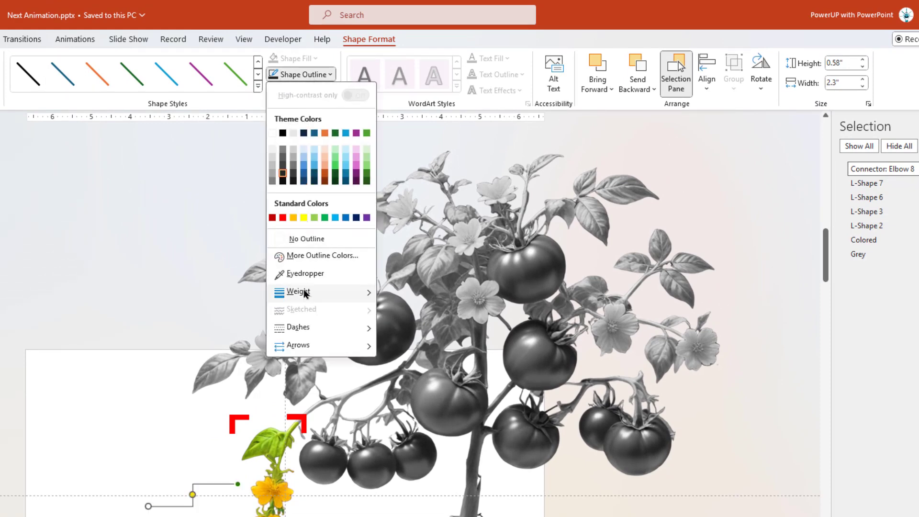
{"action": "mouse_move", "coordinate": [306, 293]}
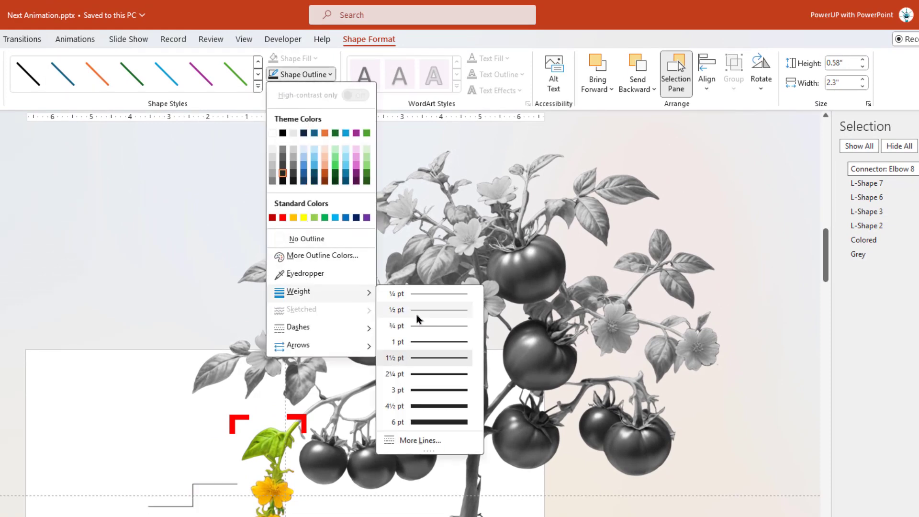
{"action": "left_click", "coordinate": [425, 375]}
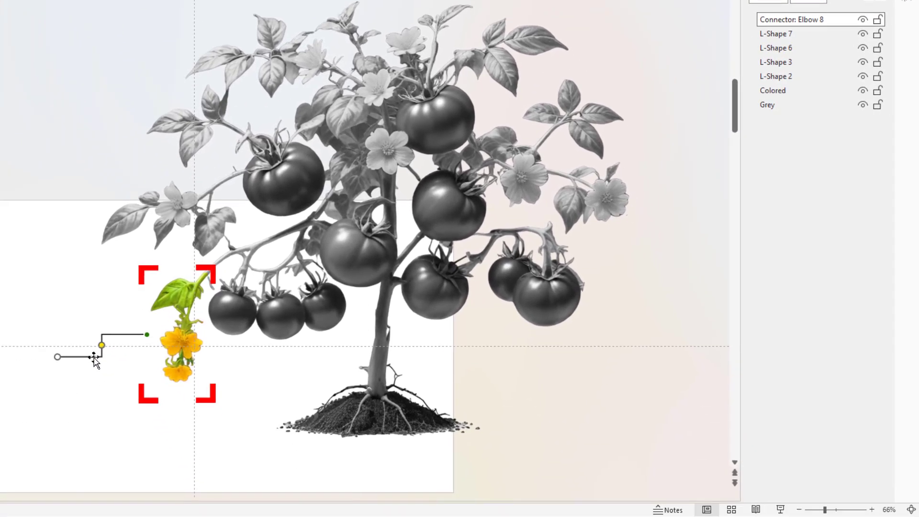
Give the connector an Oval Arrow end in Format Shape and adjust its end size
{"action": "right_click", "coordinate": [184, 506]}
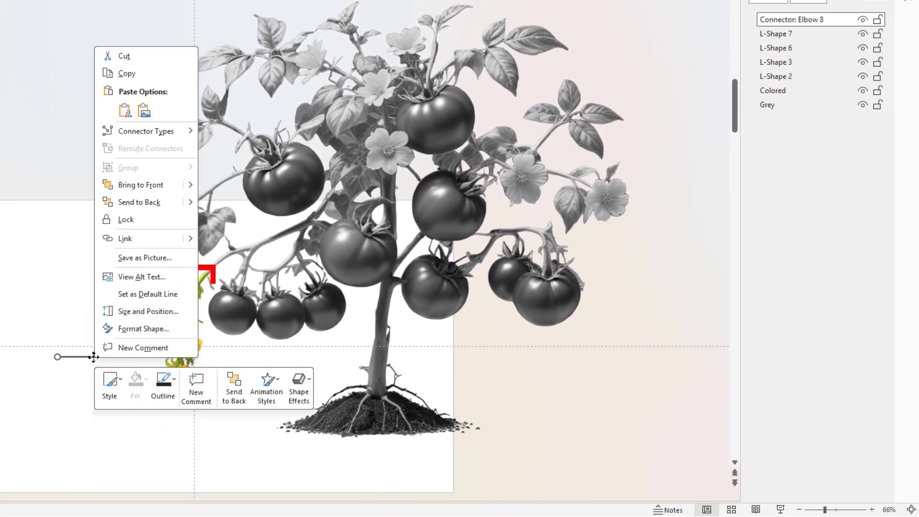
{"action": "left_click", "coordinate": [143, 330]}
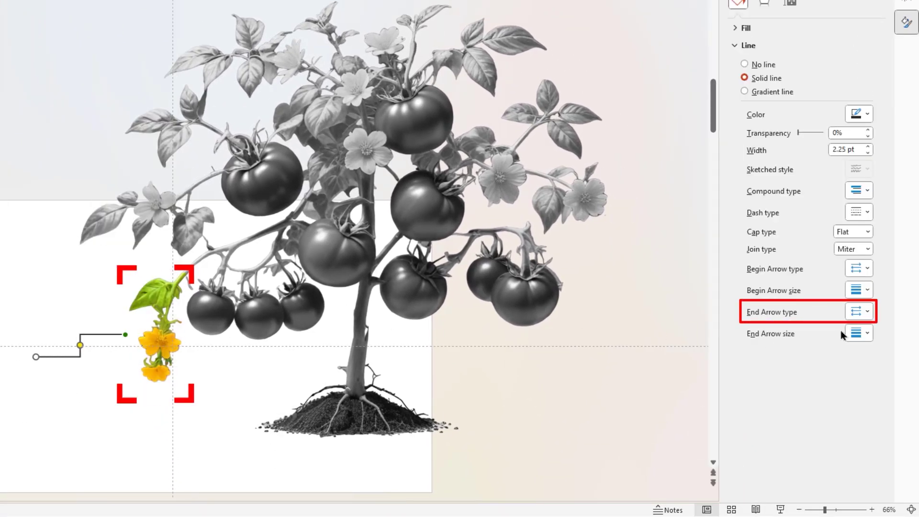
{"action": "left_click", "coordinate": [865, 311]}
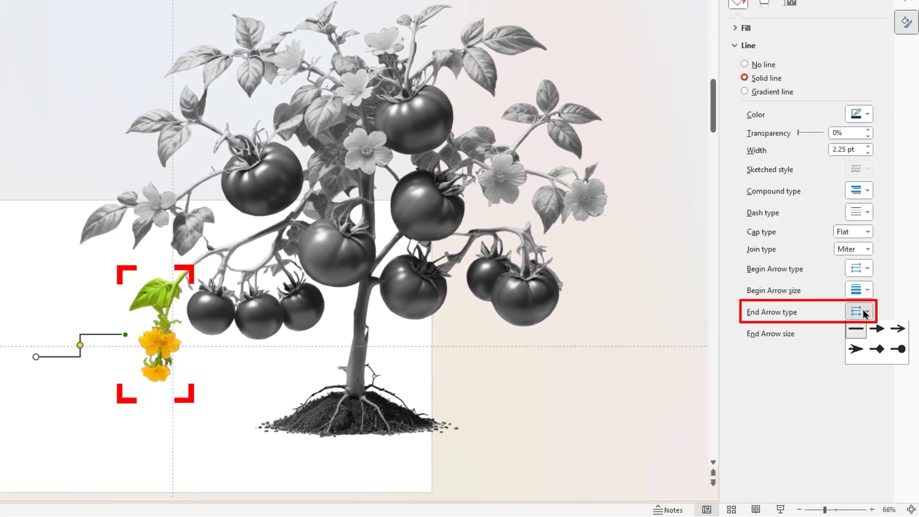
{"action": "left_click", "coordinate": [898, 353]}
{"action": "left_click", "coordinate": [867, 333]}
{"action": "left_click", "coordinate": [899, 396]}
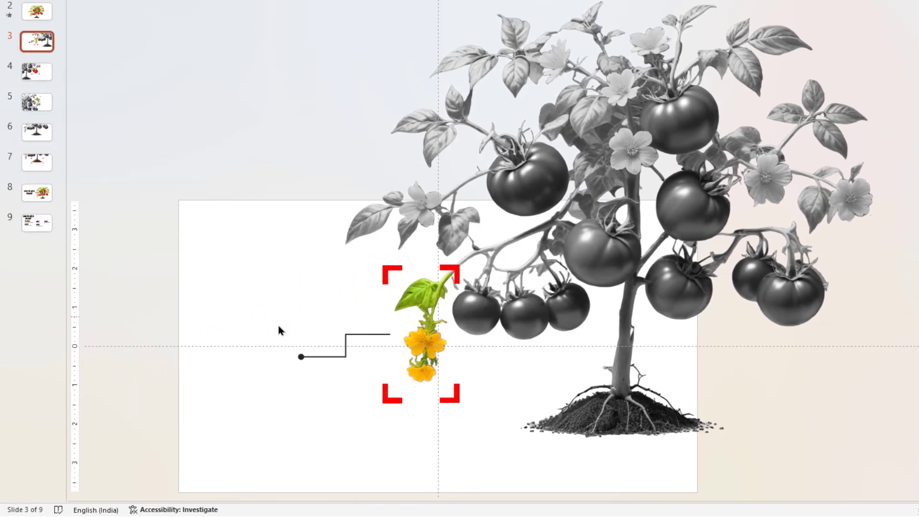
Paste the elbow connector onto slides 4–7, beside the tomatoes, leaf, stem and soil
{"action": "left_click", "coordinate": [39, 77]}
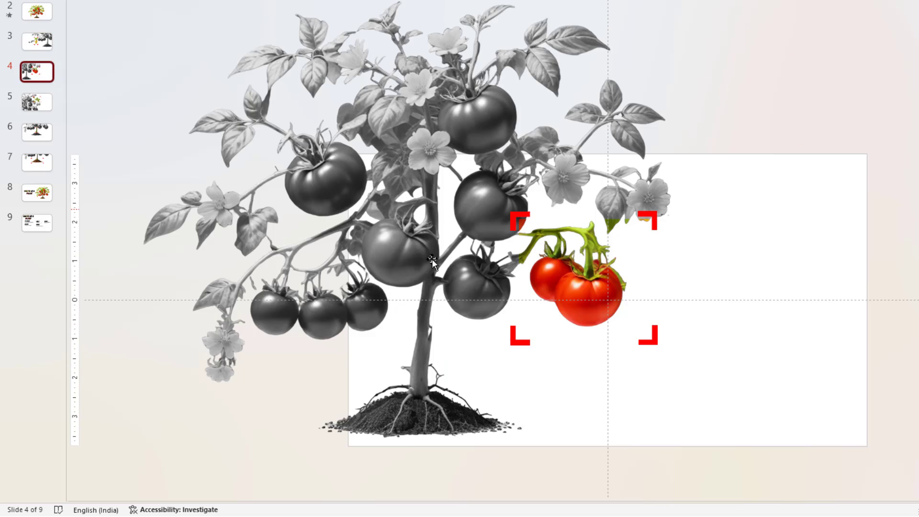
{"action": "key", "text": "ctrl+v"}
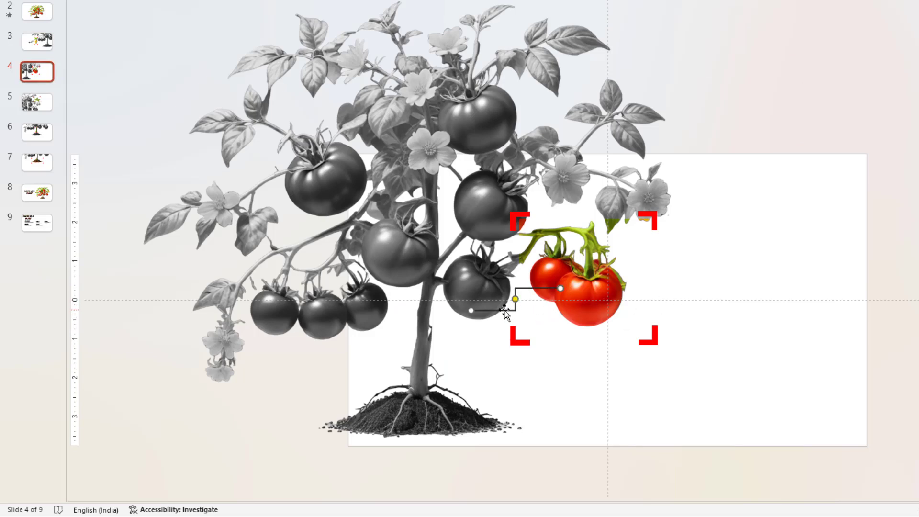
{"action": "left_click_drag", "start_coordinate": [506, 312], "coordinate": [568, 314]}
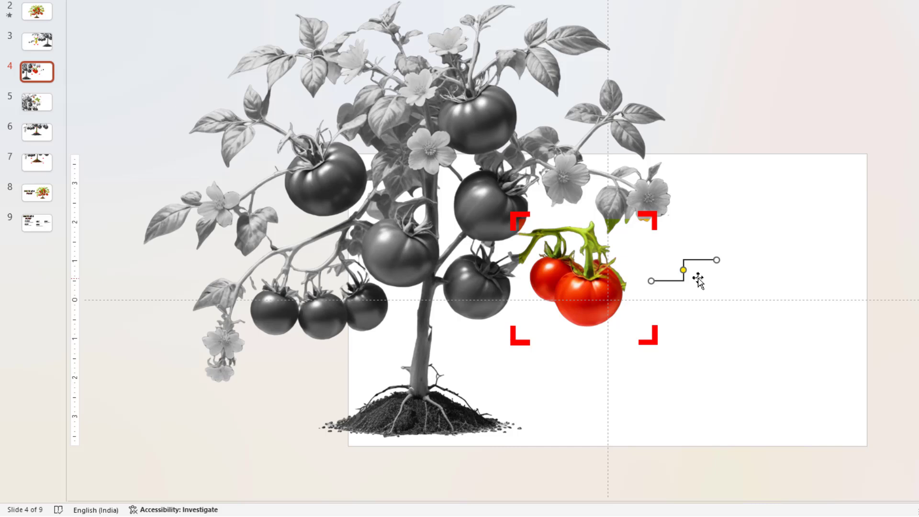
{"action": "left_click", "coordinate": [37, 102]}
{"action": "left_click_drag", "start_coordinate": [675, 189], "coordinate": [703, 168]}
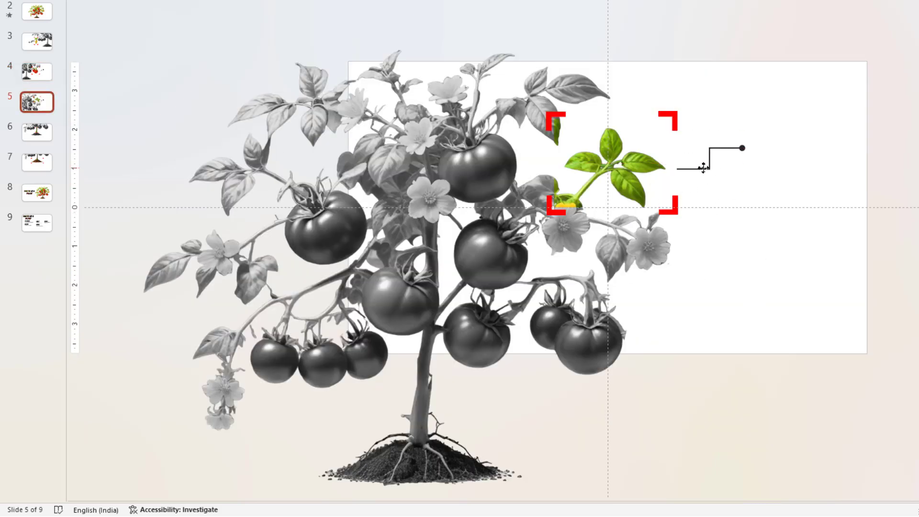
{"action": "key", "text": "Page_Down"}
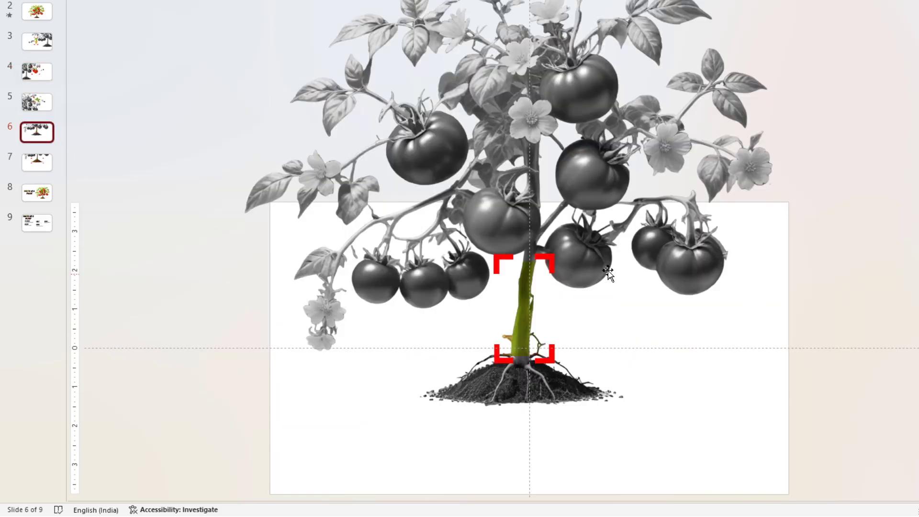
{"action": "key", "text": "ctrl+v"}
{"action": "left_click_drag", "start_coordinate": [637, 335], "coordinate": [621, 294]}
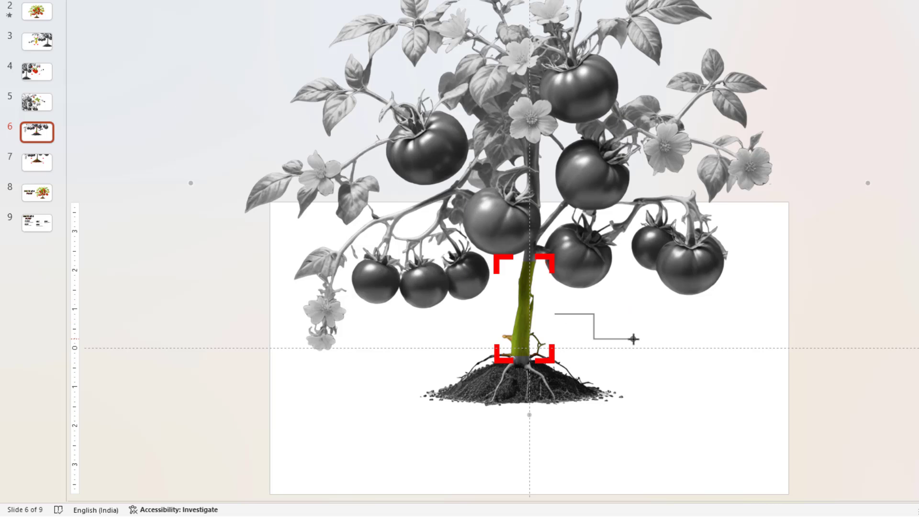
{"action": "key", "text": "Page_Down"}
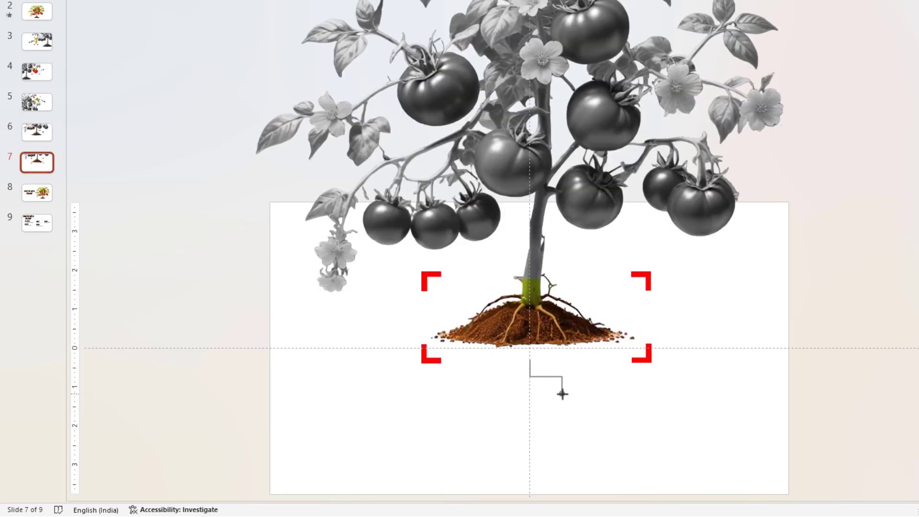
{"action": "left_click_drag", "start_coordinate": [559, 376], "coordinate": [569, 379]}
Select the FLOWER, FRUIT and LEAF labels on the summary and leaf slides
{"action": "left_click", "coordinate": [38, 223]}
{"action": "left_click", "coordinate": [358, 194]}
{"action": "left_click", "coordinate": [411, 236], "text": "shift"}
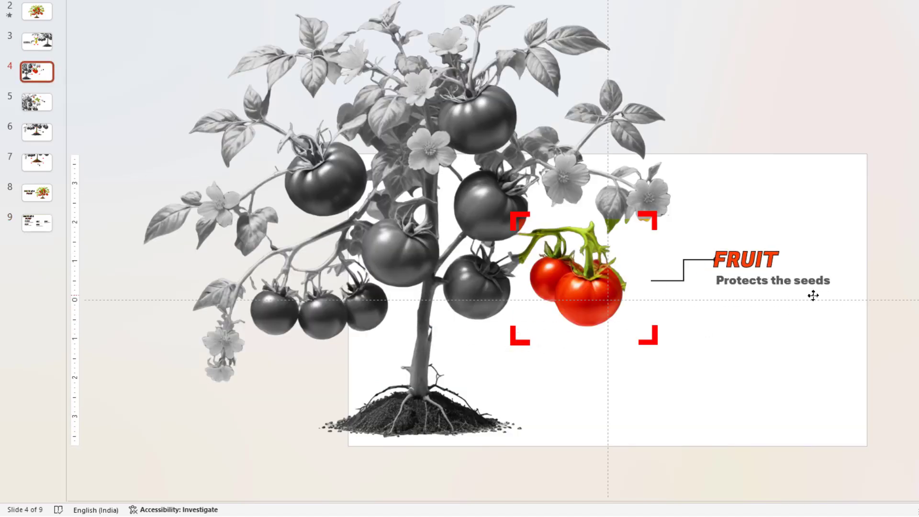
{"action": "left_click", "coordinate": [828, 295]}
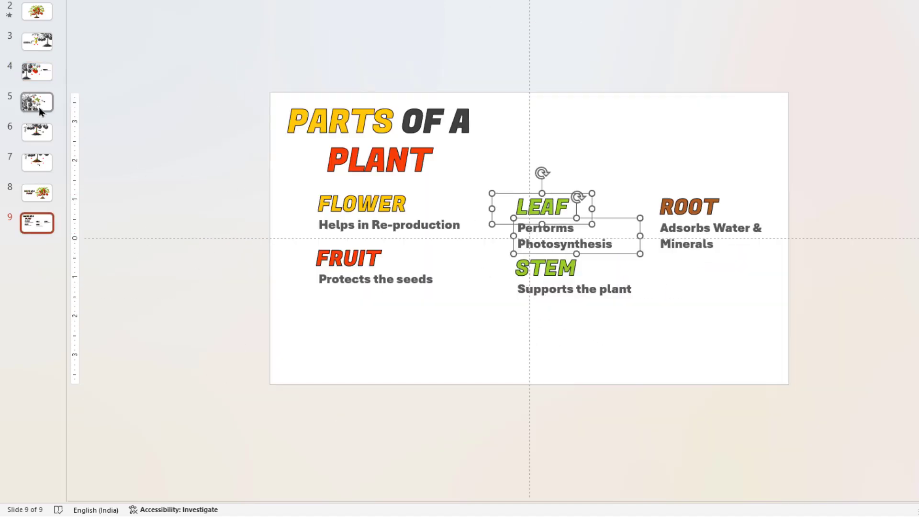
{"action": "left_click", "coordinate": [39, 103]}
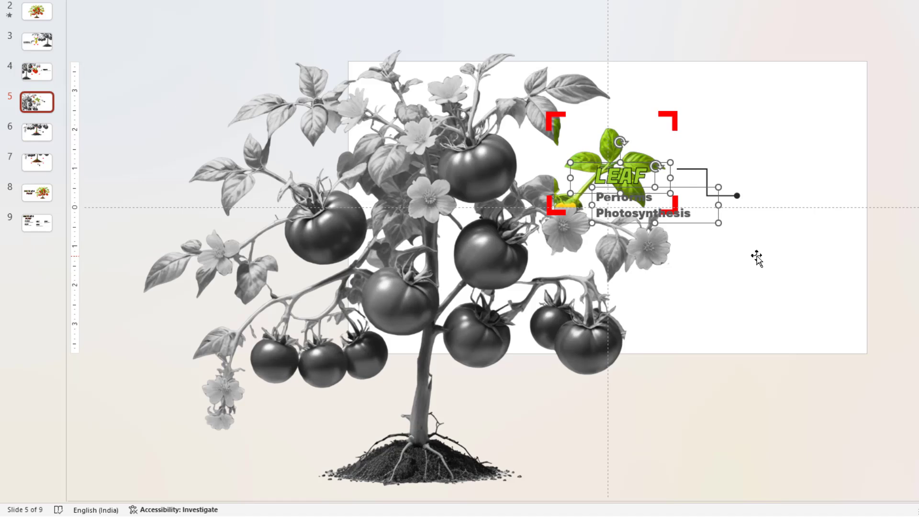
{"action": "left_click", "coordinate": [844, 240]}
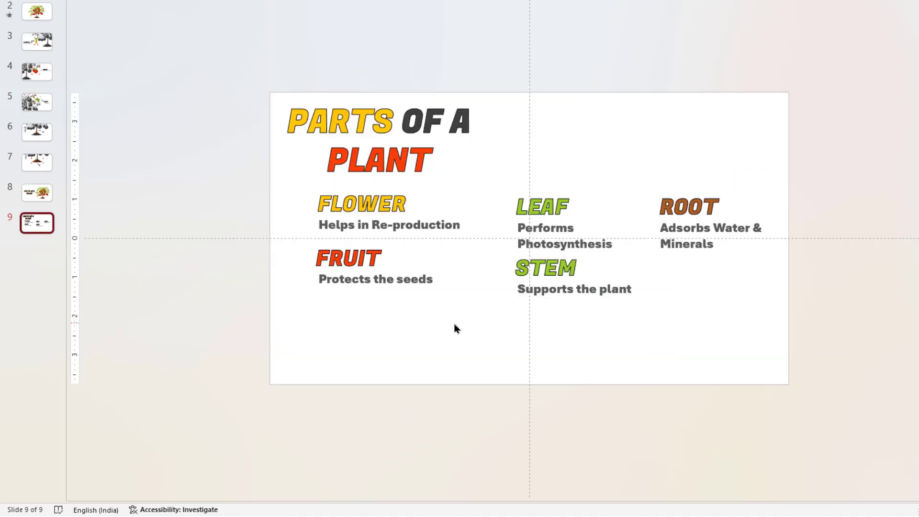
Paste the STEM and ROOT labels with descriptions at the connector ends on slides 6 and 7
{"action": "left_click", "coordinate": [571, 279]}
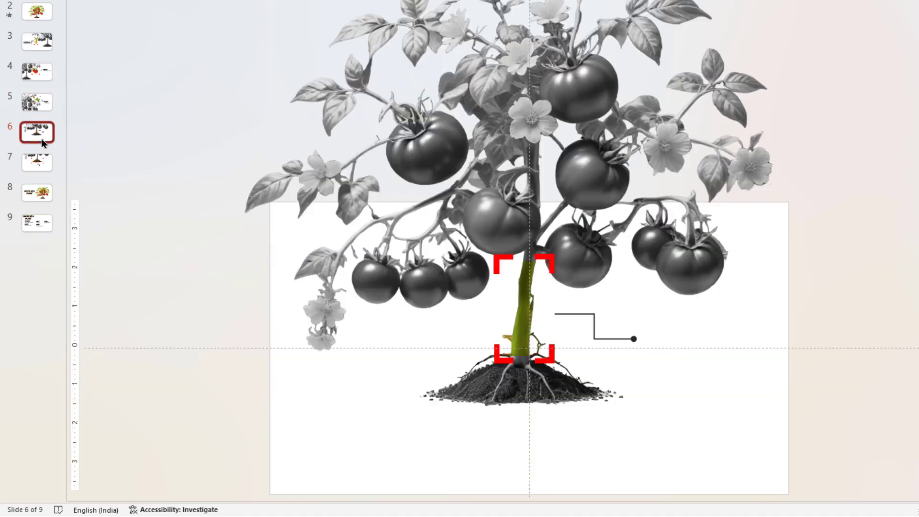
{"action": "key", "text": "ctrl+v"}
{"action": "left_click_drag", "start_coordinate": [618, 408], "coordinate": [745, 380]}
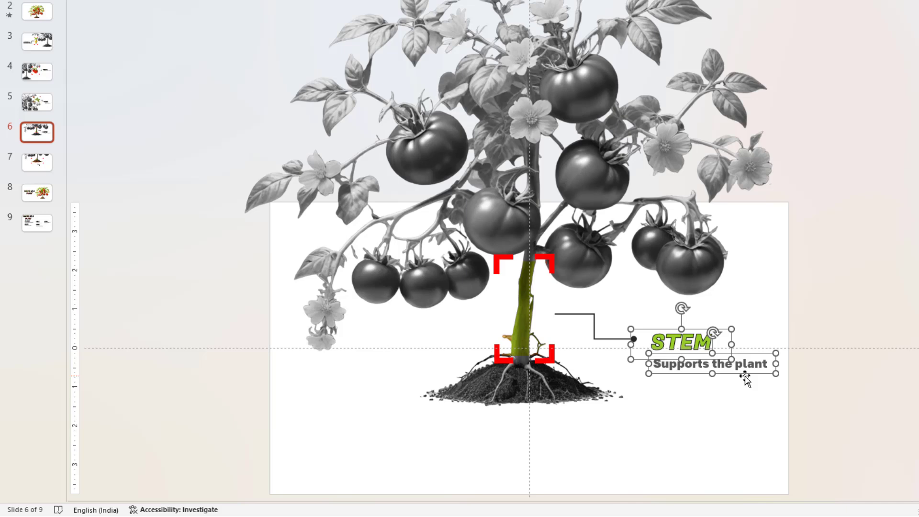
{"action": "left_click", "coordinate": [37, 223]}
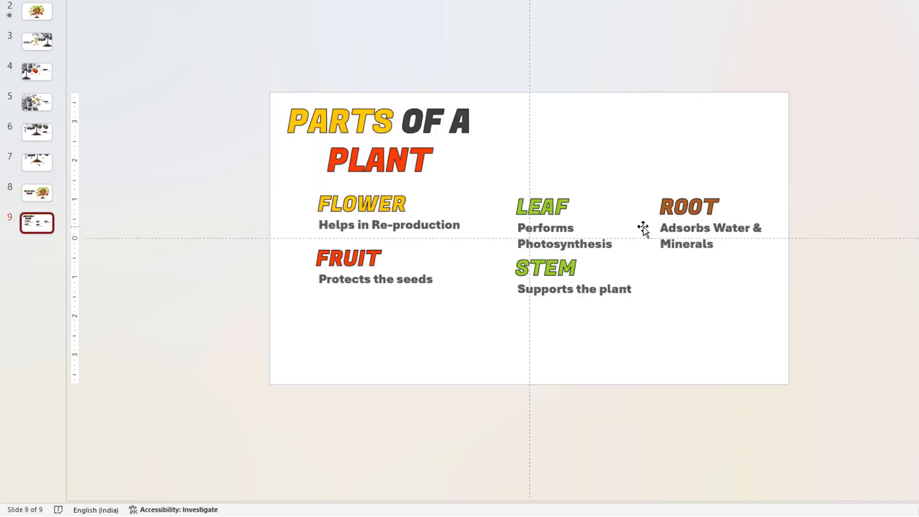
{"action": "left_click", "coordinate": [704, 237]}
{"action": "left_click", "coordinate": [46, 168]}
{"action": "key", "text": "ctrl+v"}
{"action": "left_click_drag", "start_coordinate": [702, 363], "coordinate": [593, 460]}
{"action": "left_click", "coordinate": [185, 296]}
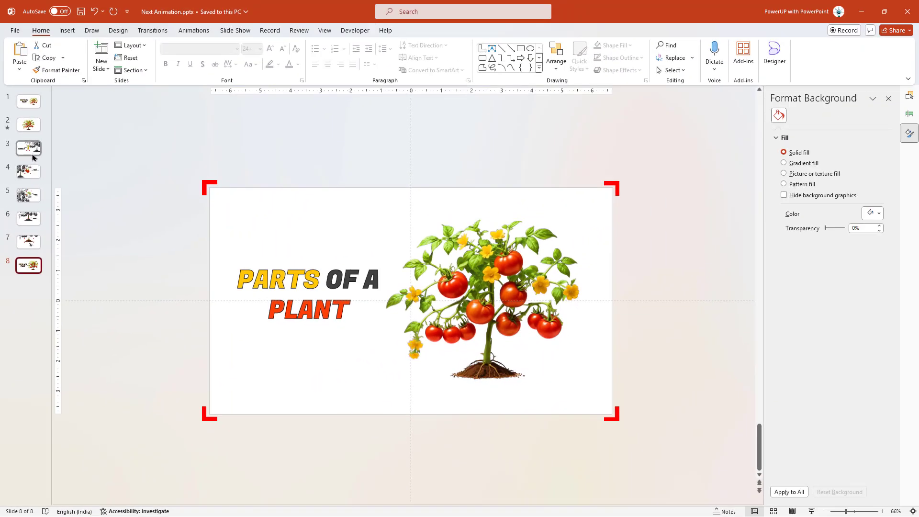
On slide 3, make the flower's connector wipe in from the right, starting After Previous
{"action": "left_click", "coordinate": [33, 154]}
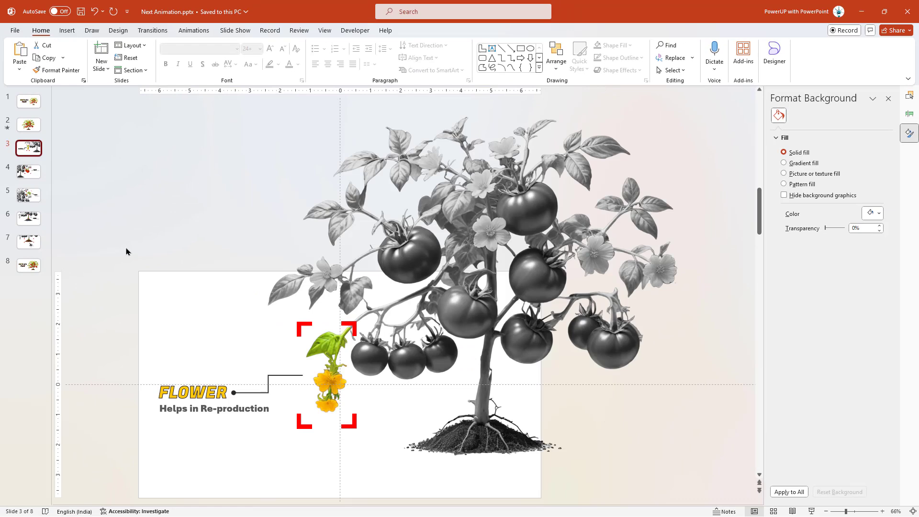
{"action": "left_click", "coordinate": [266, 393]}
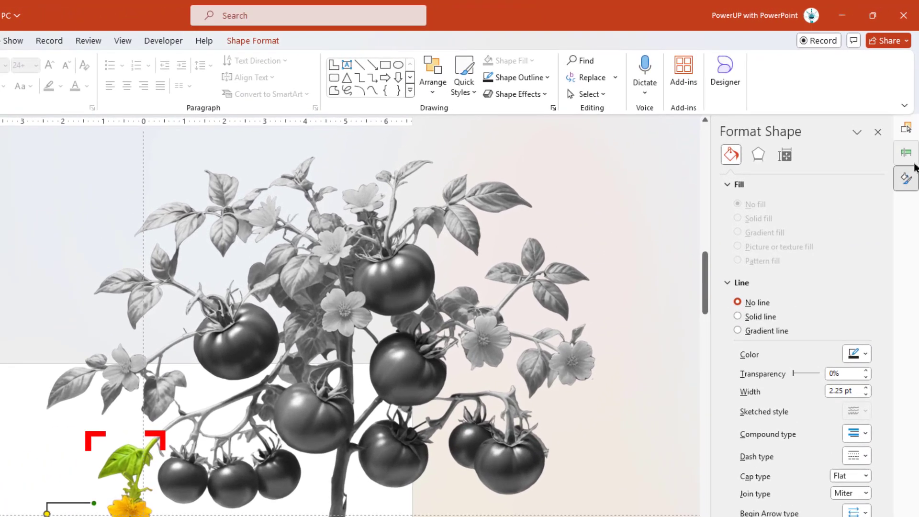
{"action": "left_click", "coordinate": [914, 161]}
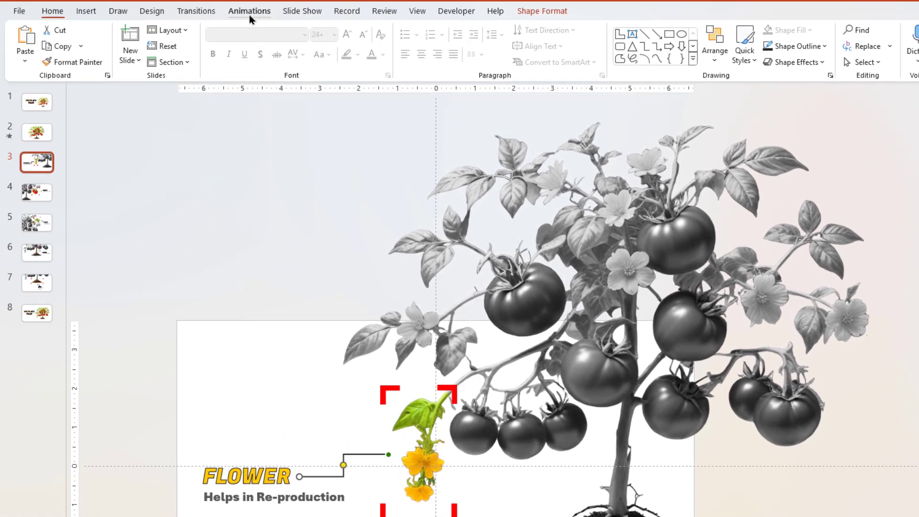
{"action": "left_click", "coordinate": [250, 11]}
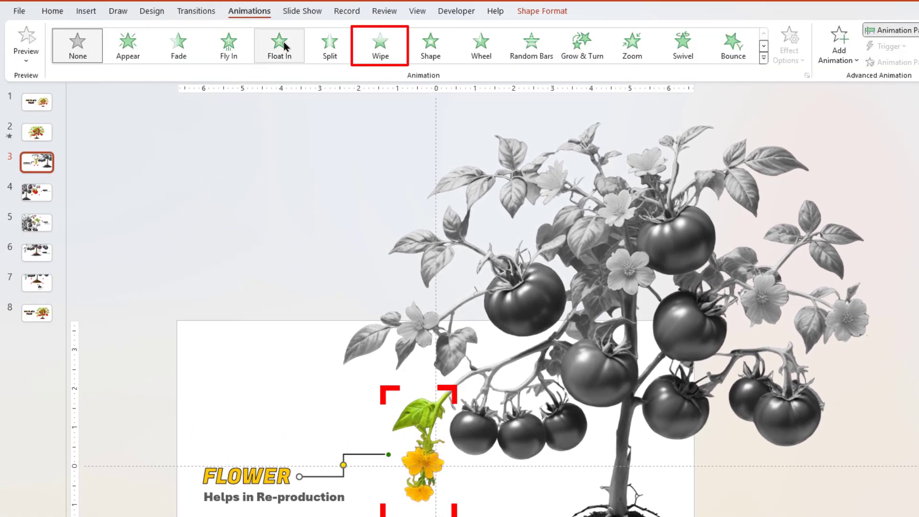
{"action": "left_click", "coordinate": [388, 51]}
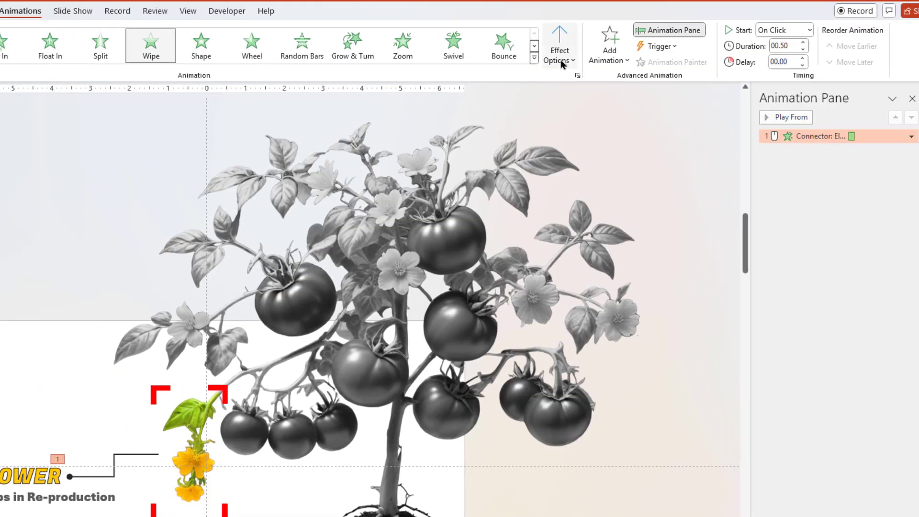
{"action": "left_click", "coordinate": [791, 60]}
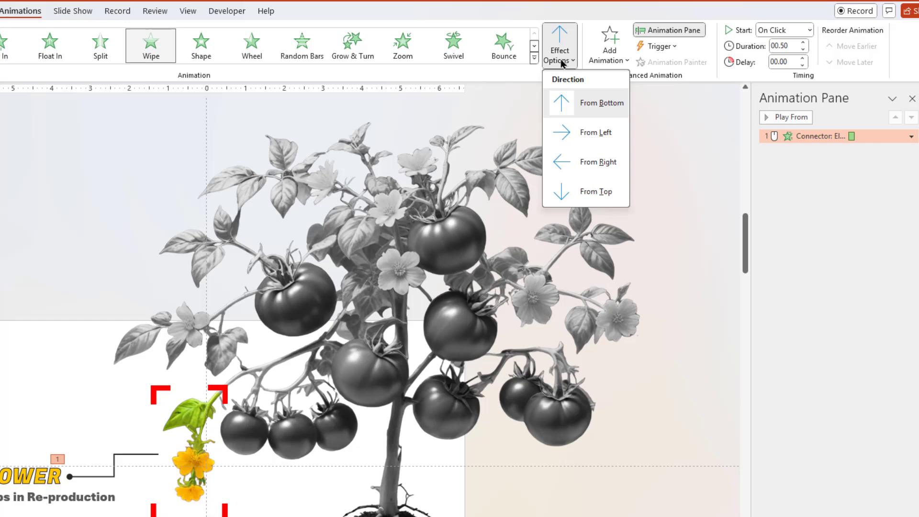
{"action": "left_click", "coordinate": [576, 162]}
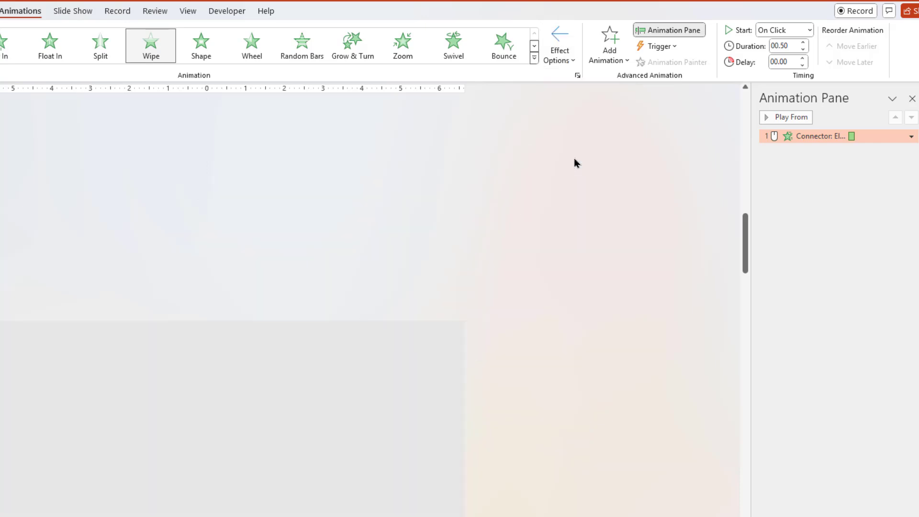
{"action": "left_click", "coordinate": [809, 32]}
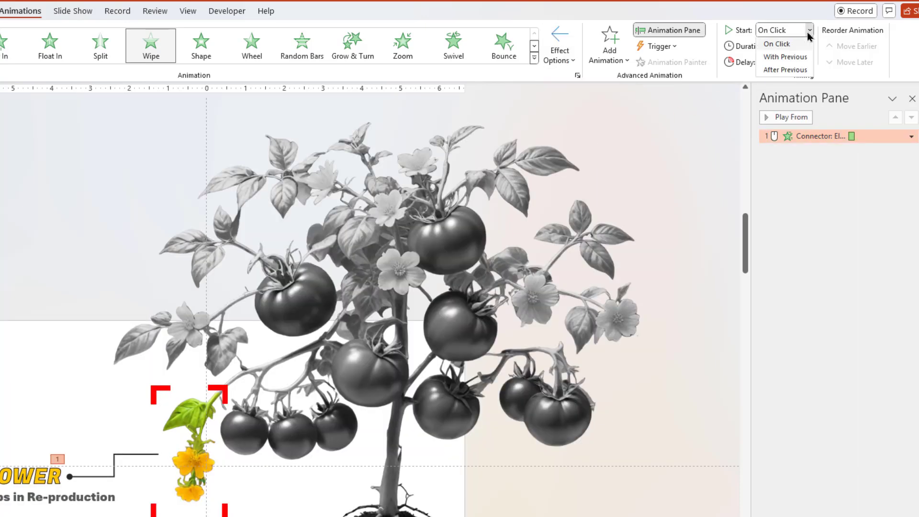
{"action": "left_click", "coordinate": [784, 71]}
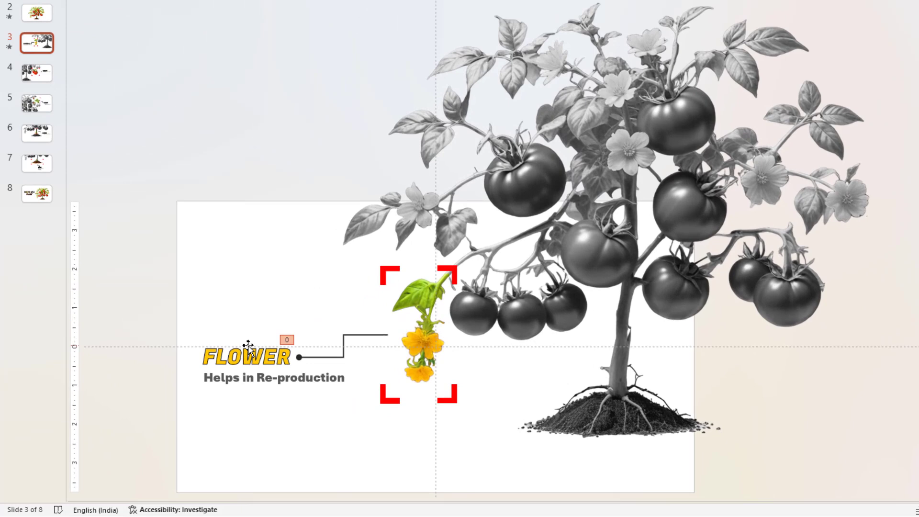
Apply Fade to the FLOWER title and description, with the title starting After Previous
{"action": "left_click", "coordinate": [245, 382], "text": "shift"}
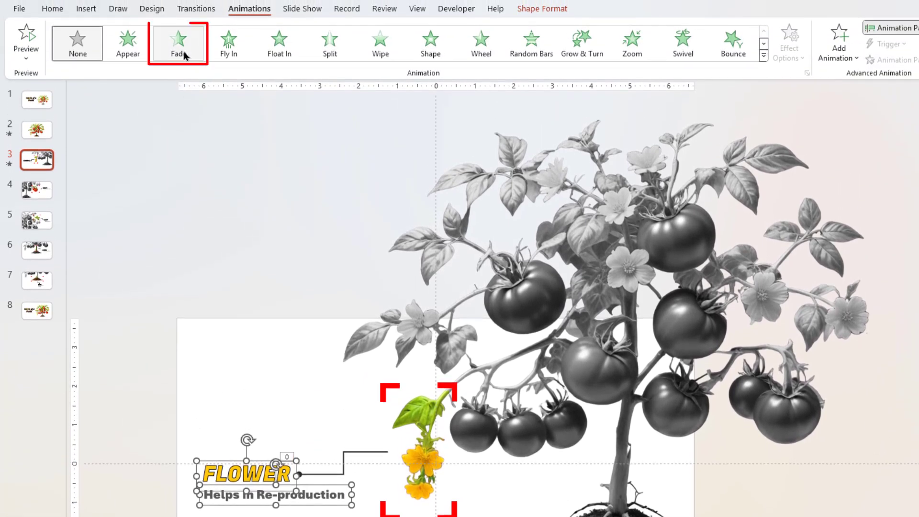
{"action": "left_click", "coordinate": [184, 54]}
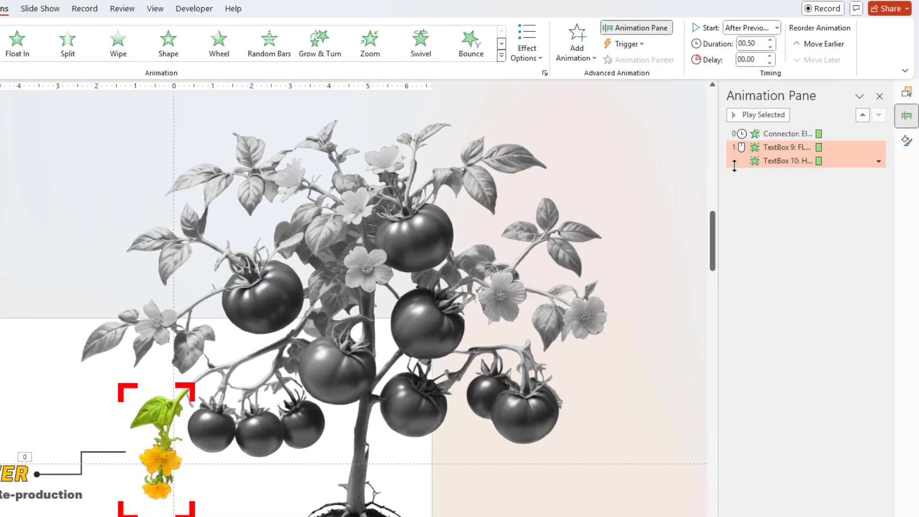
{"action": "left_click", "coordinate": [743, 148]}
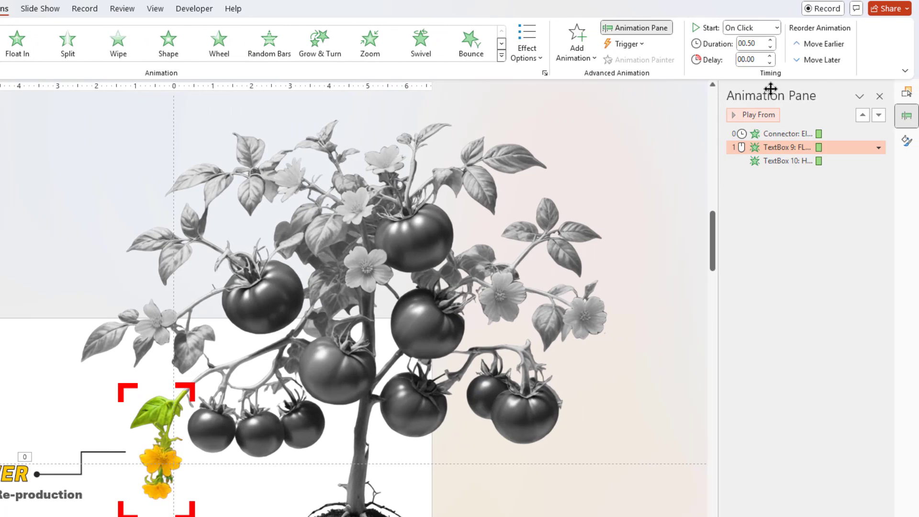
{"action": "left_click", "coordinate": [775, 29]}
{"action": "left_click", "coordinate": [752, 69]}
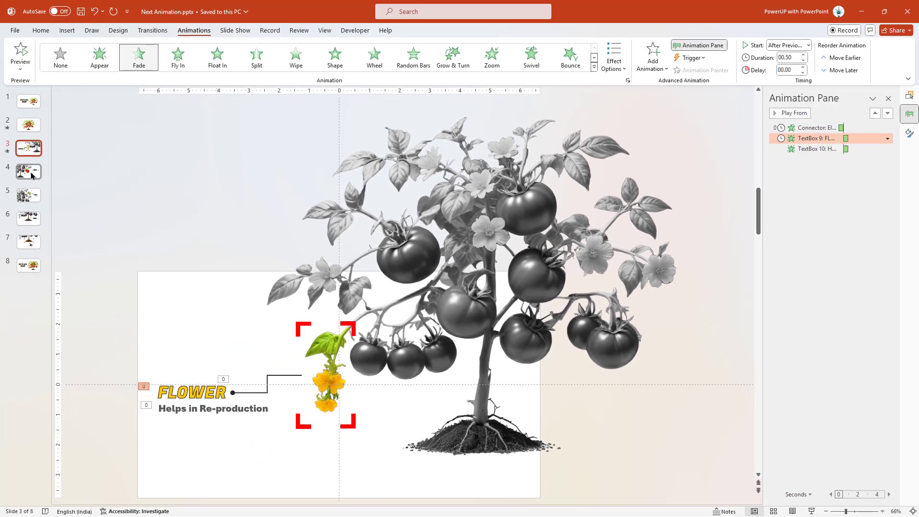
On the FRUIT slide, give the connector a Wipe entrance from the left
{"action": "left_click", "coordinate": [30, 173]}
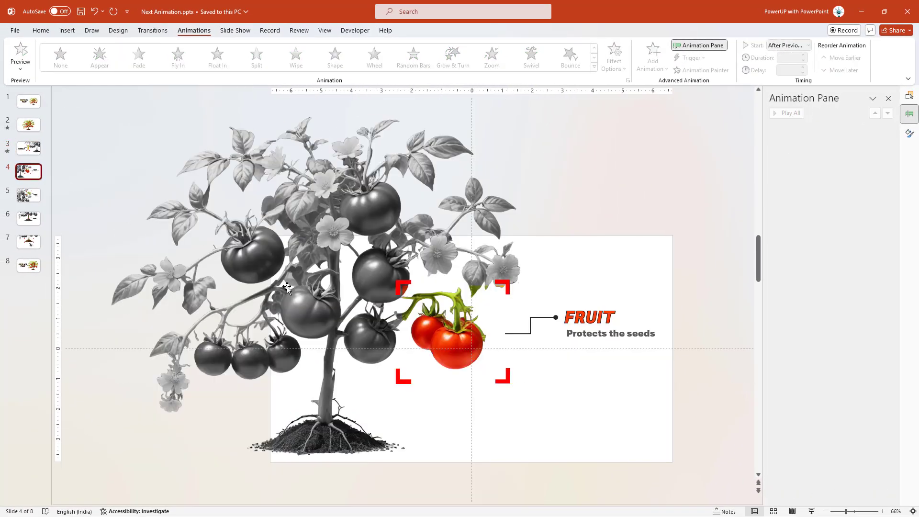
{"action": "left_click", "coordinate": [530, 324]}
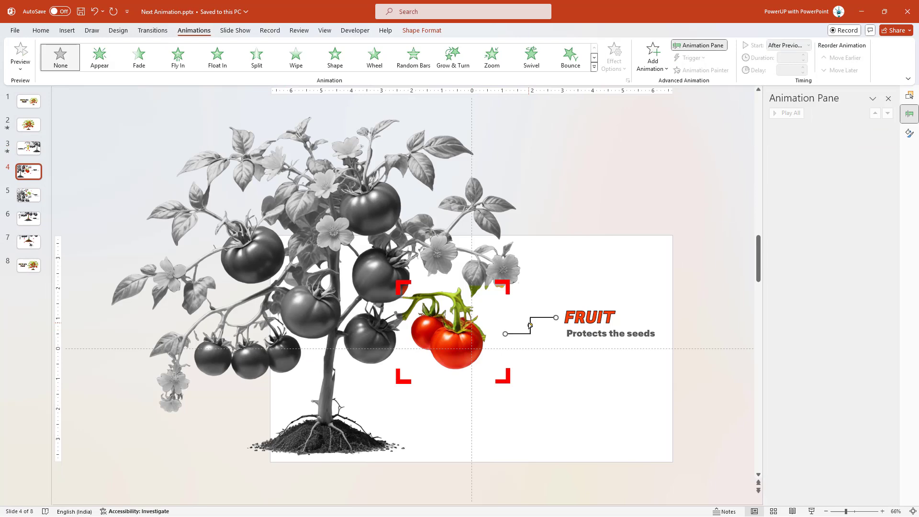
{"action": "left_click", "coordinate": [304, 65]}
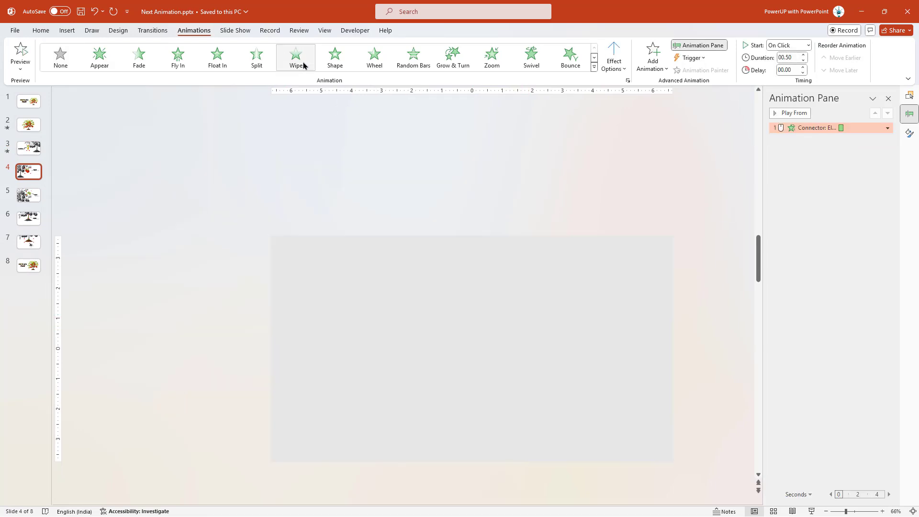
{"action": "left_click", "coordinate": [615, 68]}
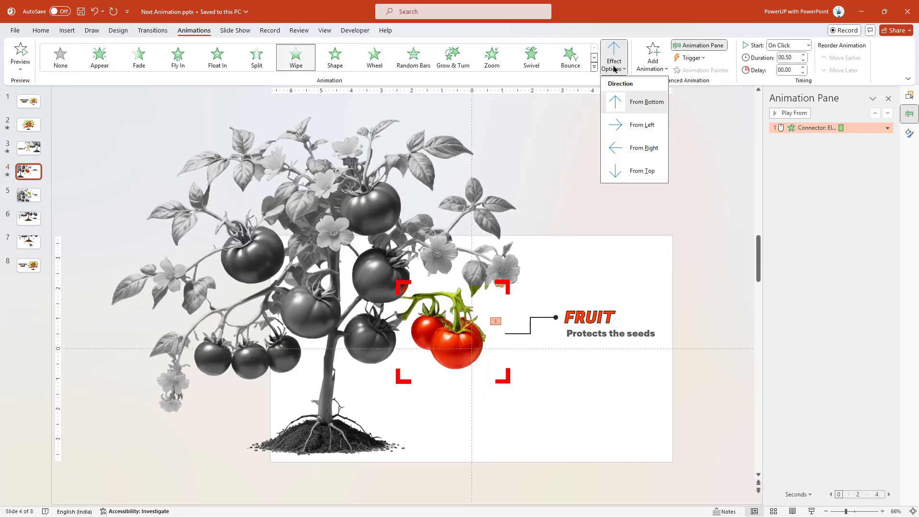
{"action": "left_click", "coordinate": [629, 125]}
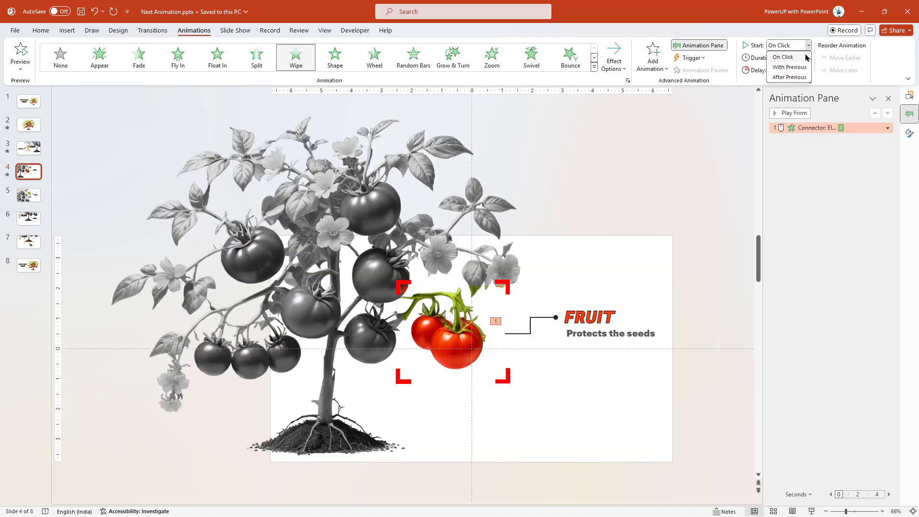
Fade in the FRUIT title and 'Protects the seeds' caption, starting After Previous
{"action": "left_click", "coordinate": [601, 305]}
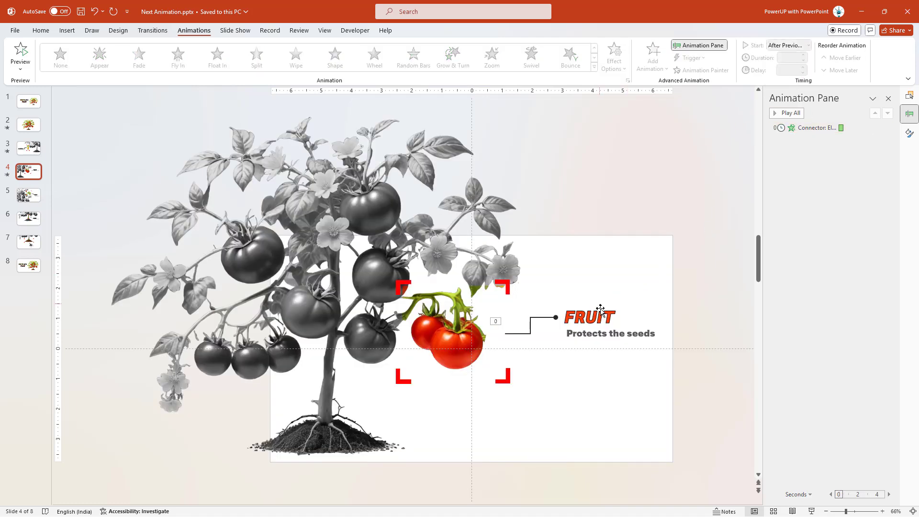
{"action": "left_click", "coordinate": [601, 311]}
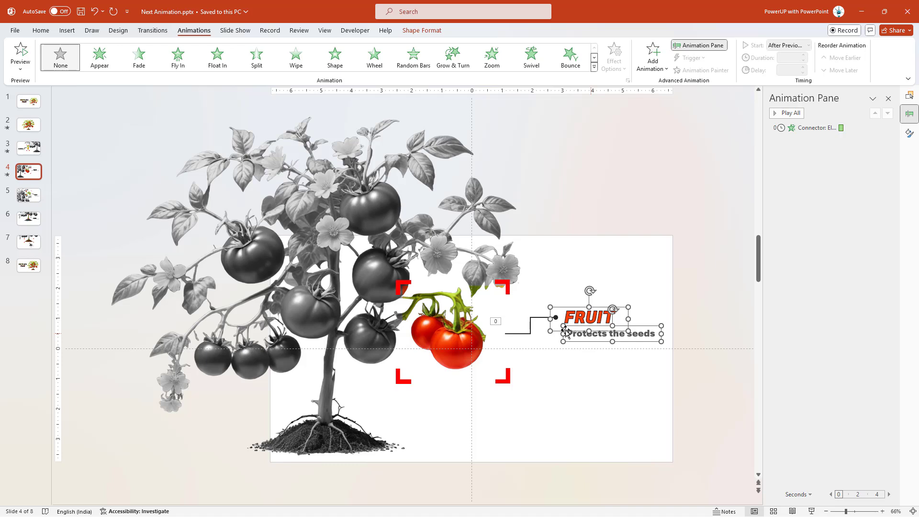
{"action": "left_click", "coordinate": [139, 60]}
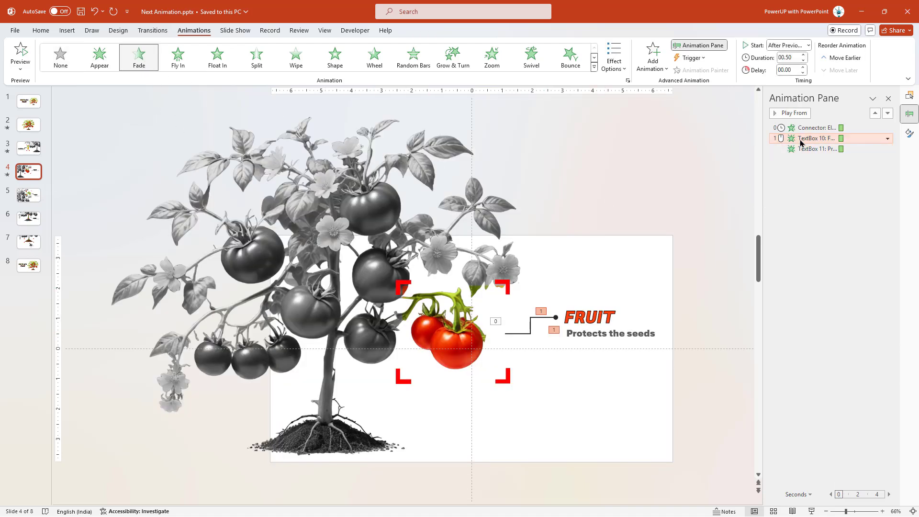
{"action": "left_click", "coordinate": [789, 77]}
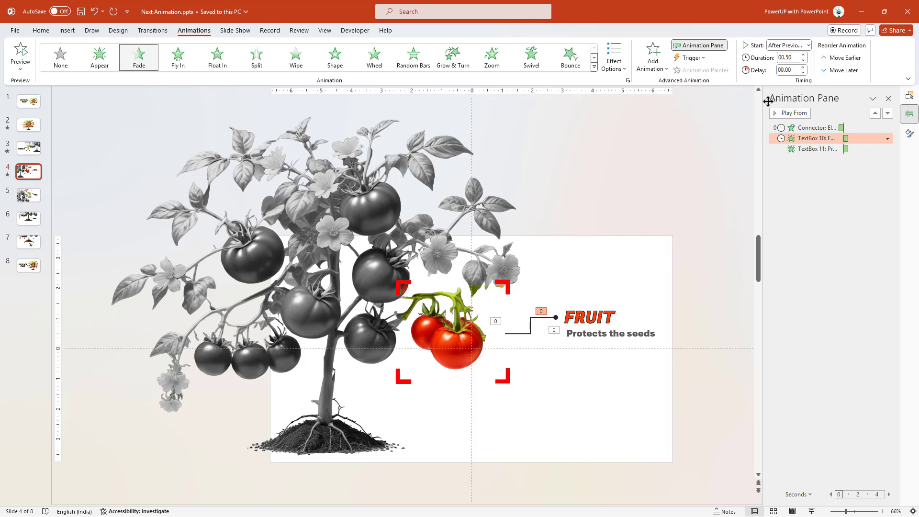
On the LEAF slide, give the connector a Wipe entrance from the left
{"action": "left_click", "coordinate": [34, 202]}
{"action": "left_click", "coordinate": [557, 268]}
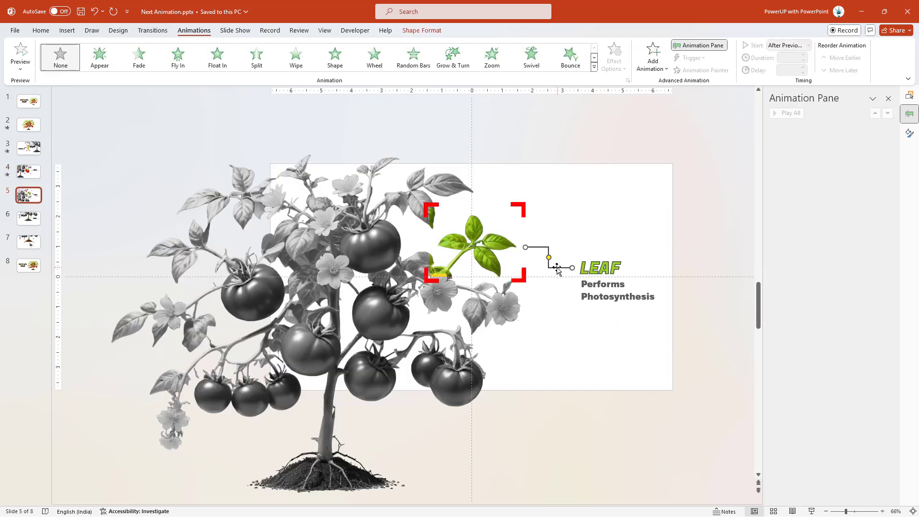
{"action": "left_click", "coordinate": [297, 57]}
{"action": "left_click", "coordinate": [614, 61]}
{"action": "left_click", "coordinate": [622, 124]}
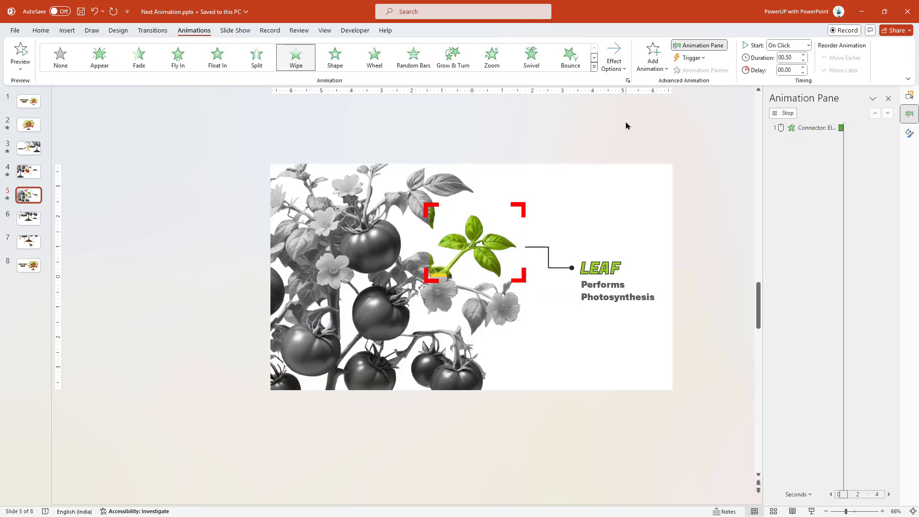
Fade in the LEAF title and 'Performs Photosynthesis' caption, with the title starting After Previous
{"action": "left_click", "coordinate": [617, 259]}
{"action": "left_click", "coordinate": [602, 290]}
{"action": "left_click", "coordinate": [139, 58]}
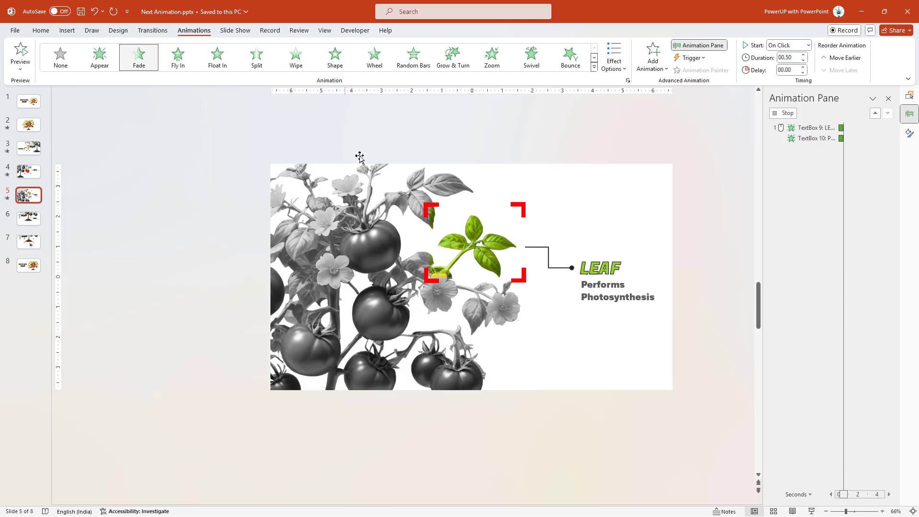
{"action": "left_click", "coordinate": [816, 138]}
{"action": "left_click", "coordinate": [808, 45]}
{"action": "left_click", "coordinate": [795, 79]}
{"action": "left_click", "coordinate": [805, 126]}
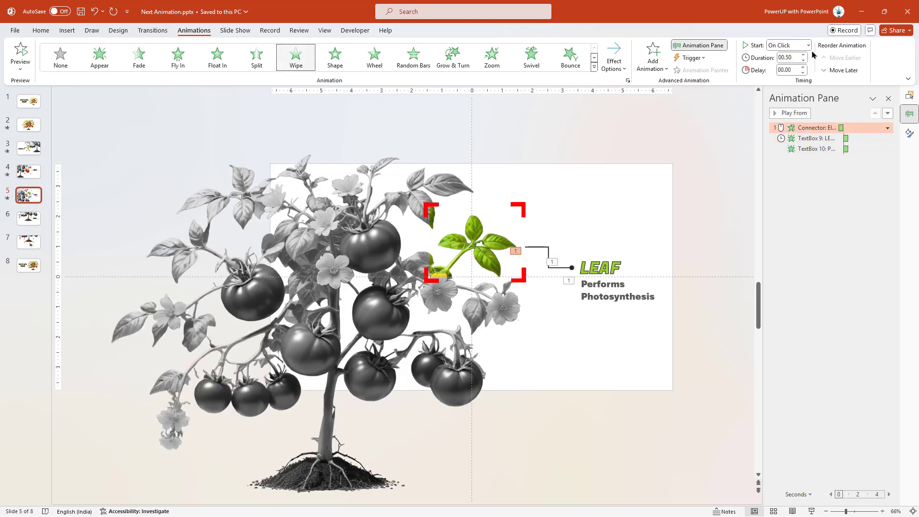
On the STEM slide, make the connector wipe in from the left, starting After Previous
{"action": "left_click", "coordinate": [28, 218]}
{"action": "left_click", "coordinate": [470, 377]}
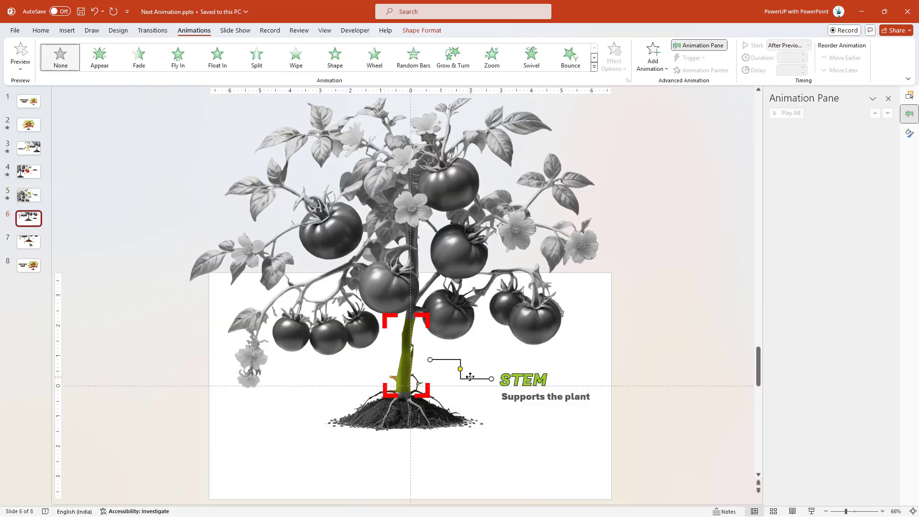
{"action": "left_click", "coordinate": [295, 58]}
{"action": "left_click", "coordinate": [614, 59]}
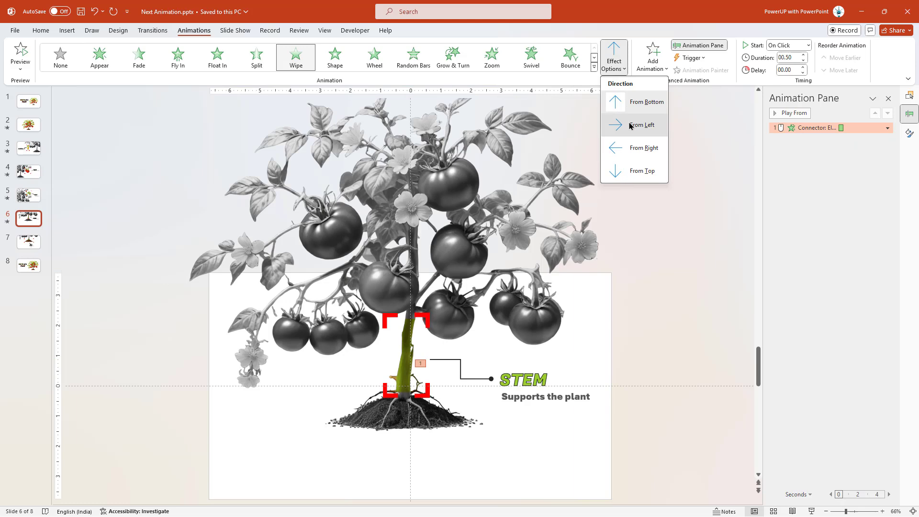
{"action": "left_click", "coordinate": [637, 125]}
{"action": "left_click", "coordinate": [789, 77]}
Apply Fade to the STEM title and 'Supports the plant' caption
{"action": "left_click", "coordinate": [524, 380]}
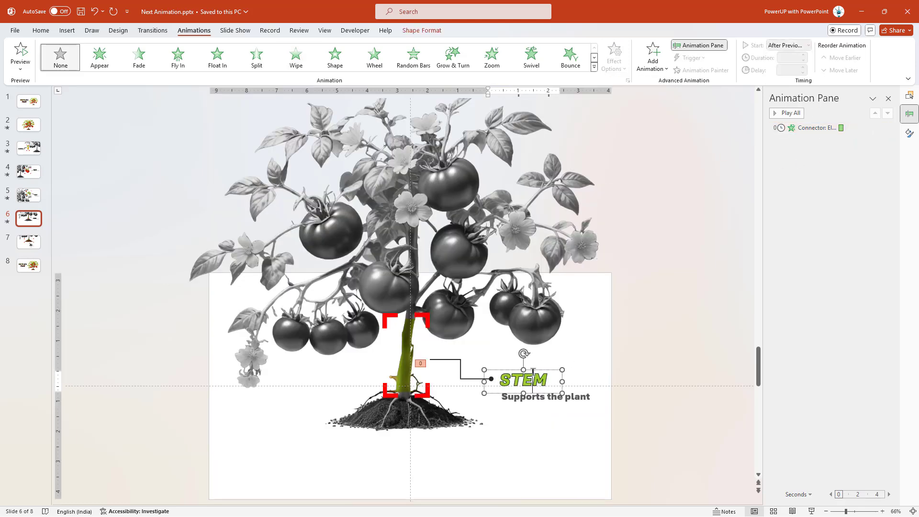
{"action": "left_click", "coordinate": [523, 398], "text": "shift"}
{"action": "left_click", "coordinate": [140, 57]}
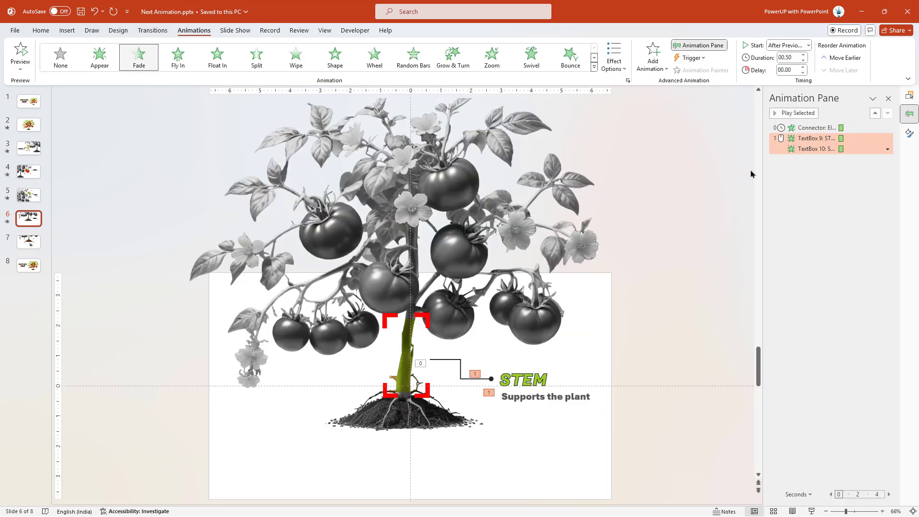
On the ROOT slide, give the connector a Wipe entrance from the top
{"action": "left_click", "coordinate": [29, 242]}
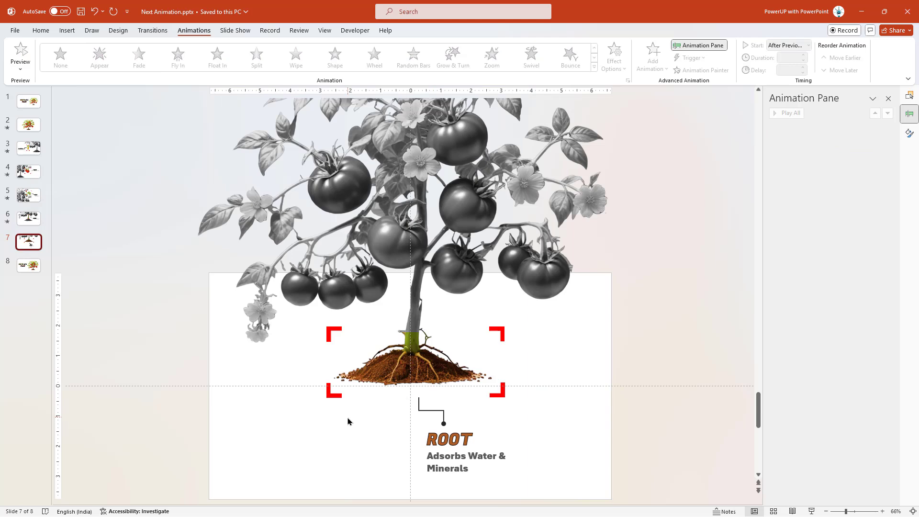
{"action": "left_click", "coordinate": [437, 410]}
{"action": "left_click", "coordinate": [295, 57]}
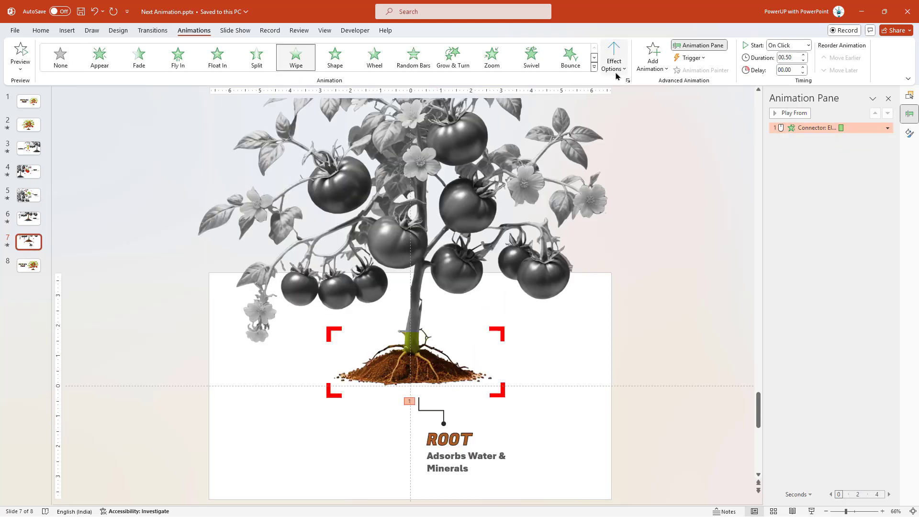
{"action": "left_click", "coordinate": [615, 62]}
{"action": "left_click", "coordinate": [620, 170]}
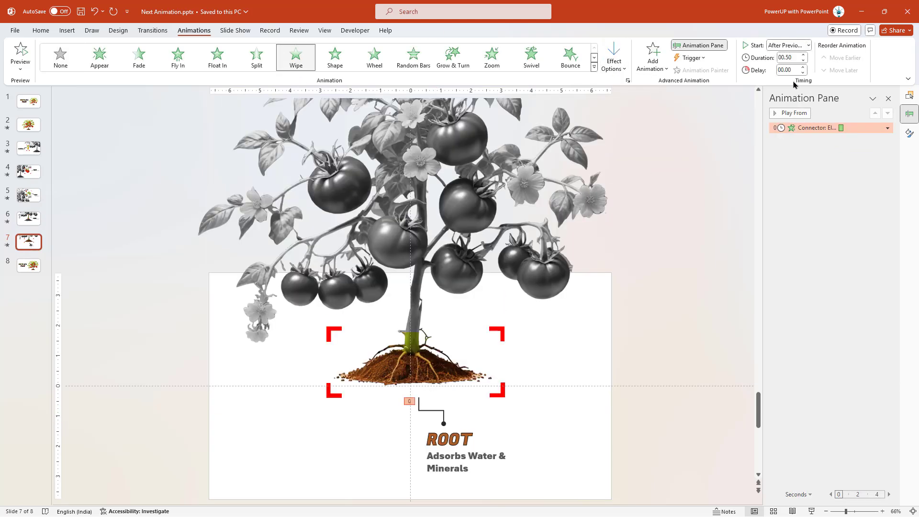
Fade in the ROOT title and 'Adsorbs Water & Minerals' caption, starting After Previous
{"action": "left_click", "coordinate": [448, 439]}
{"action": "left_click", "coordinate": [450, 466], "text": "shift"}
{"action": "left_click", "coordinate": [140, 57]}
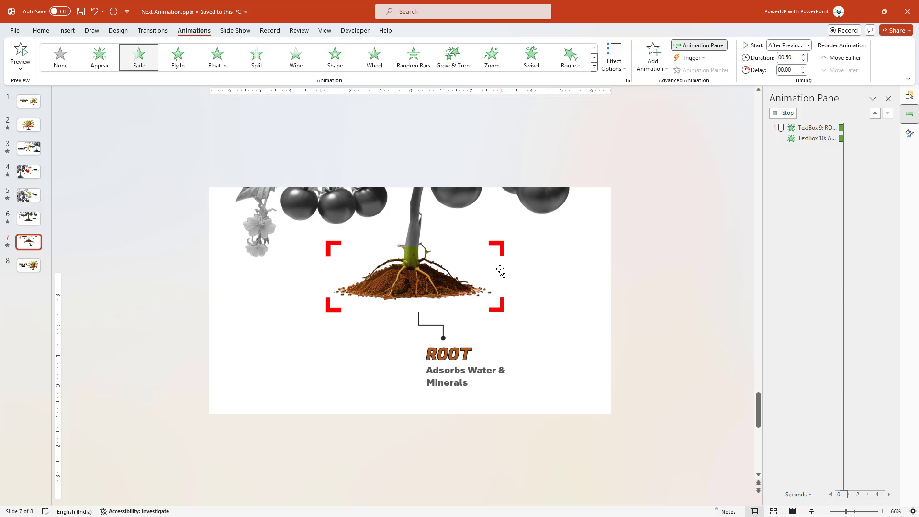
{"action": "left_click", "coordinate": [785, 77]}
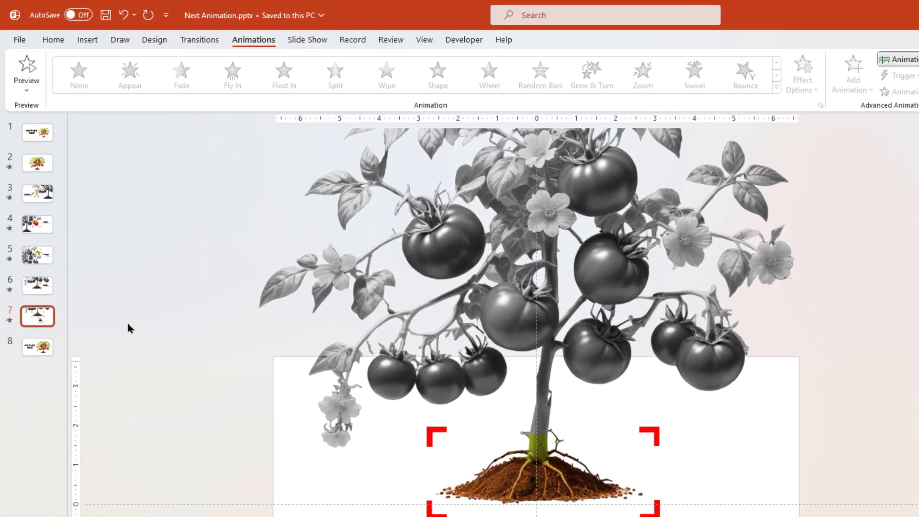
Select slides 1 through 8 and give them all the Morph transition
{"action": "key", "text": "Home"}
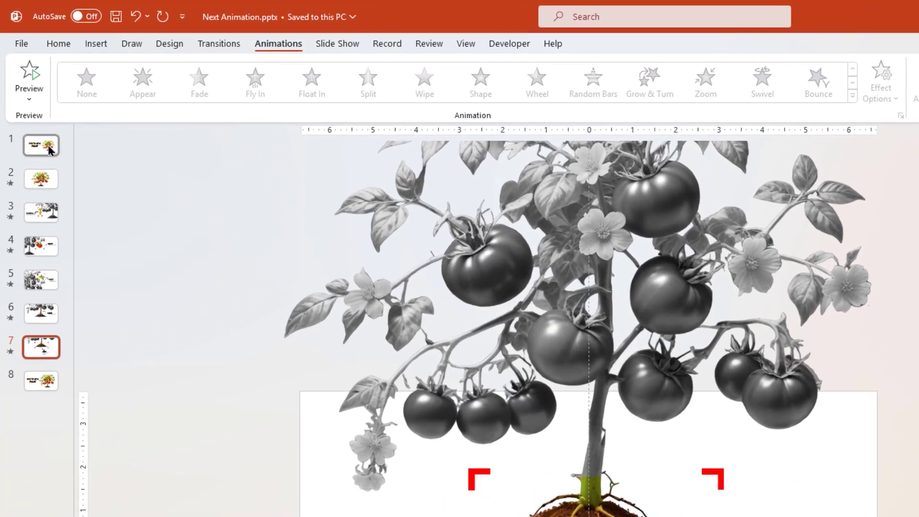
{"action": "left_click", "coordinate": [44, 388], "text": "shift"}
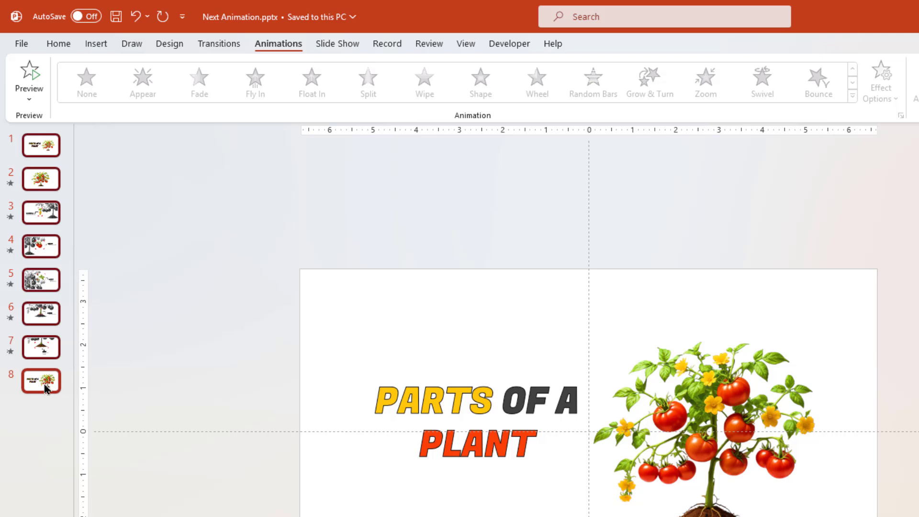
{"action": "left_click", "coordinate": [220, 44]}
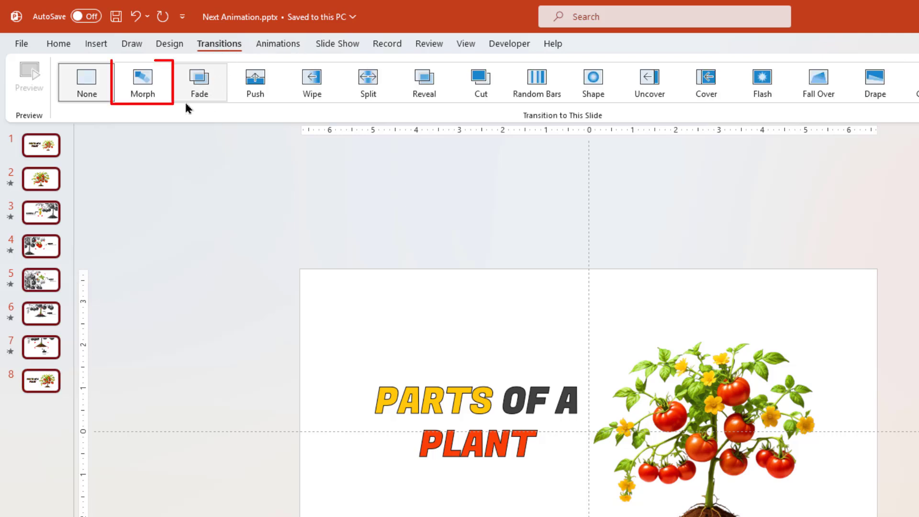
{"action": "left_click", "coordinate": [149, 98]}
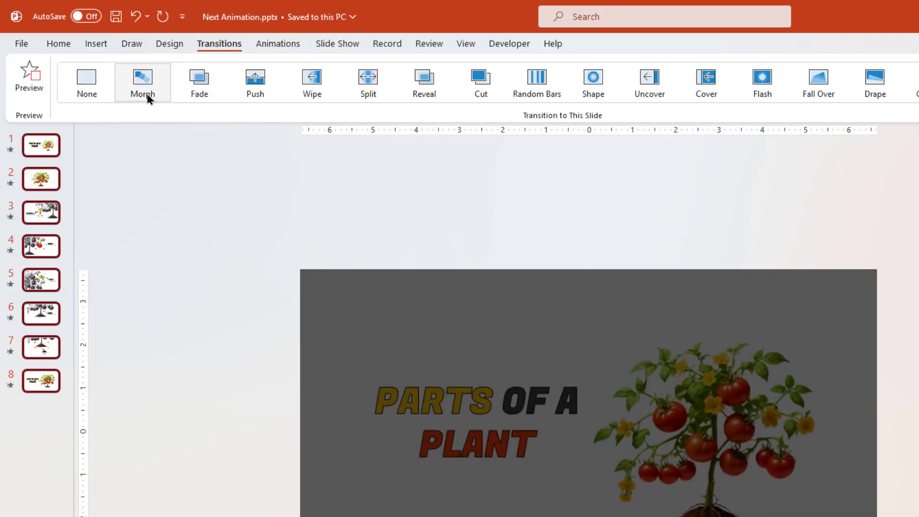